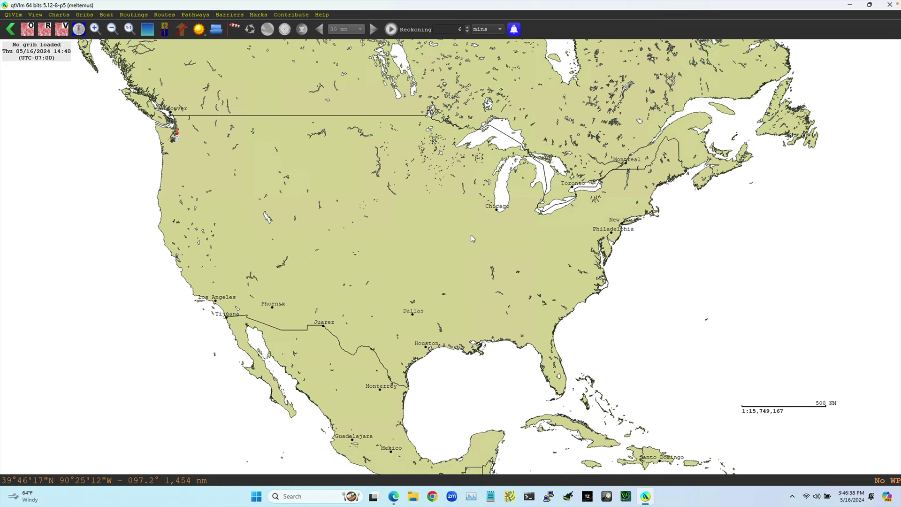
Pan and zoom the map onto the Texas Gulf coast around Houston and San Antonio.
left_click_drag(470, 254, 441, 235)
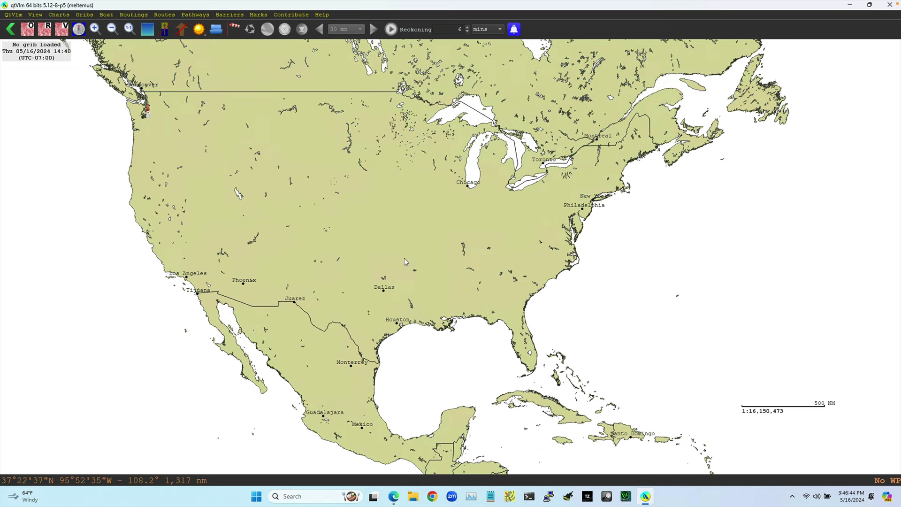
left_click_drag(404, 258, 463, 122)
scroll(469, 261, "up", 2)
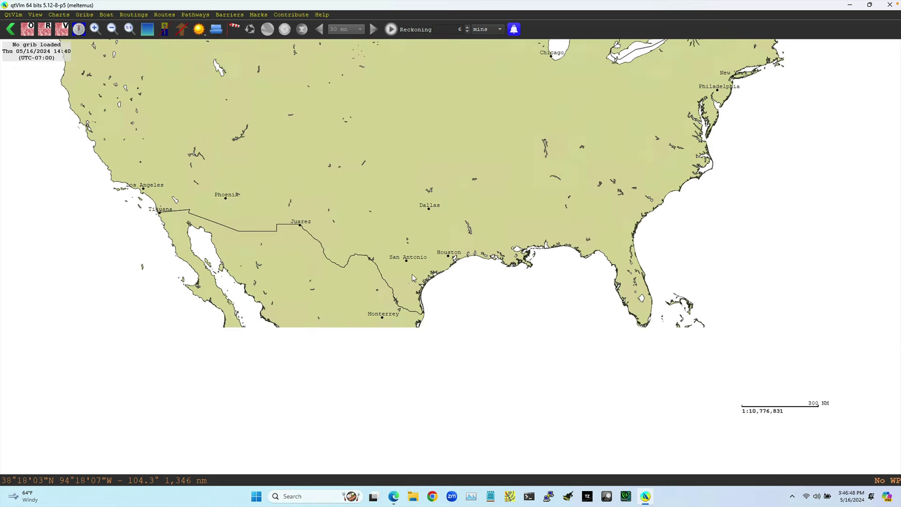
scroll(490, 293, "up", 2)
scroll(447, 266, "up", 6)
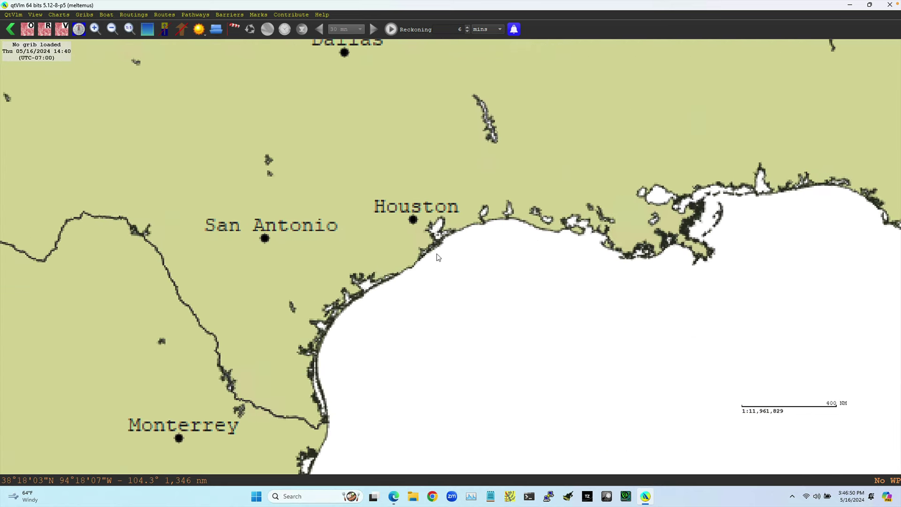
scroll(421, 239, "up", 2)
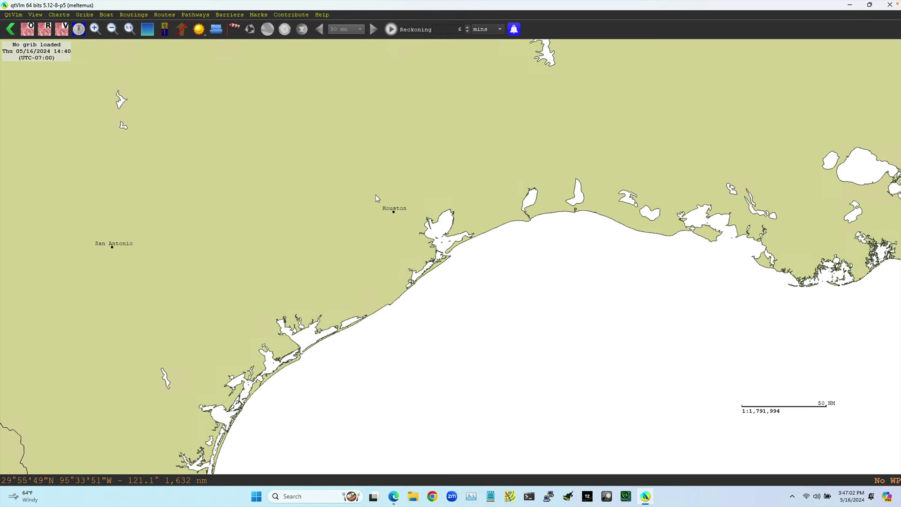
Replace the old selection with a new zone from Houston over Galveston Bay.
left_click_drag(375, 195, 429, 225)
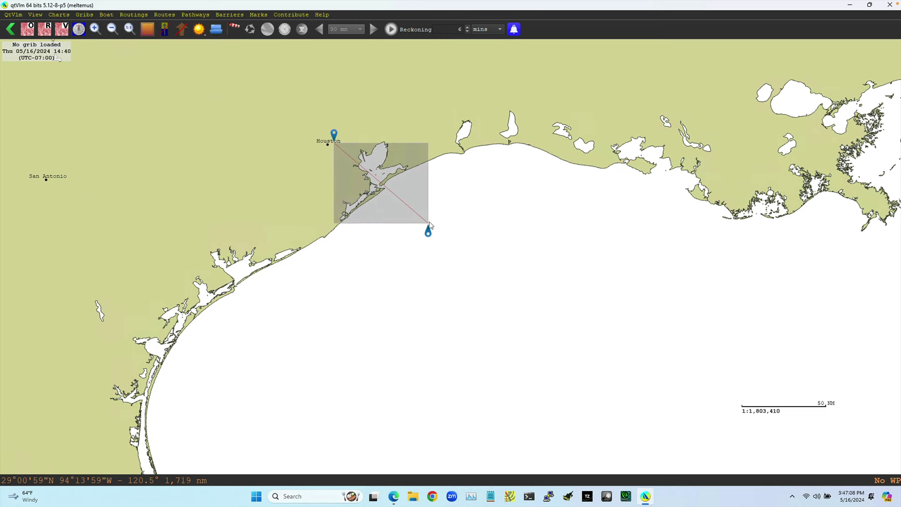
left_click(432, 225)
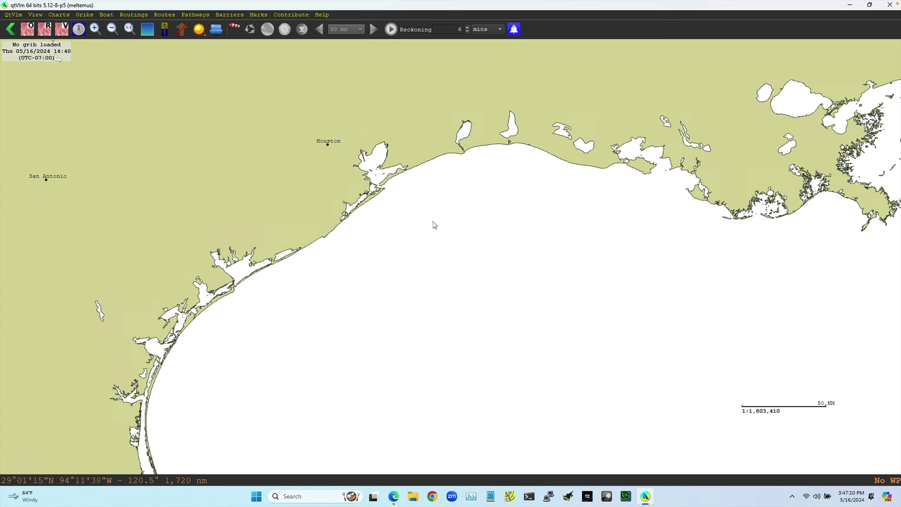
left_click_drag(332, 142, 420, 211)
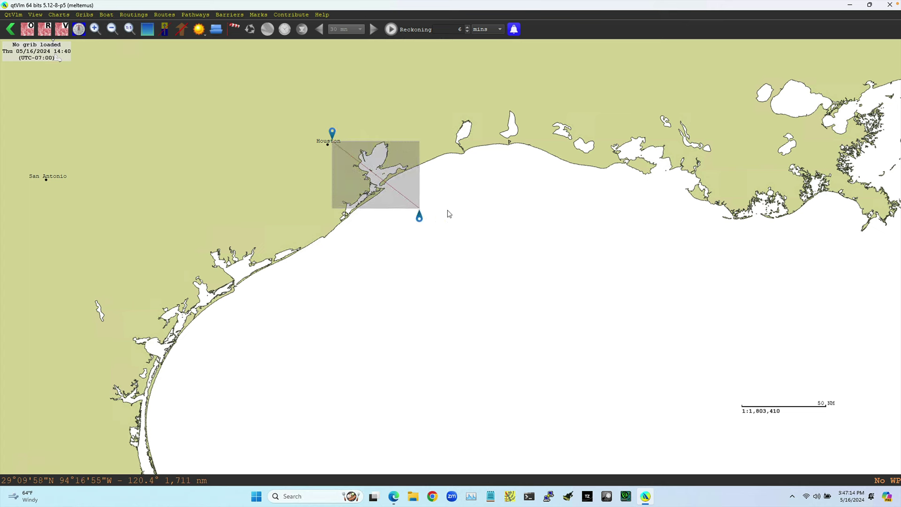
right_click(407, 179)
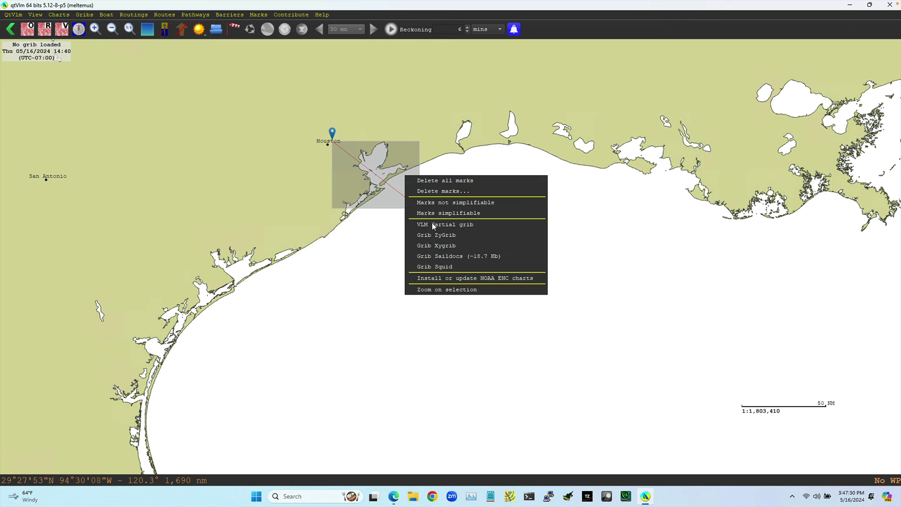
left_click(471, 280)
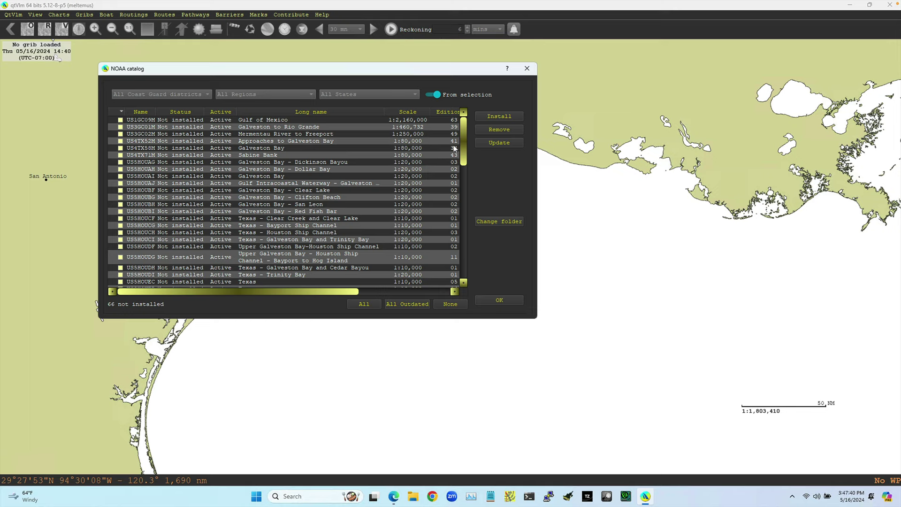
scroll(460, 183, "down", 5)
scroll(460, 183, "up", 5)
left_click_drag(426, 70, 452, 52)
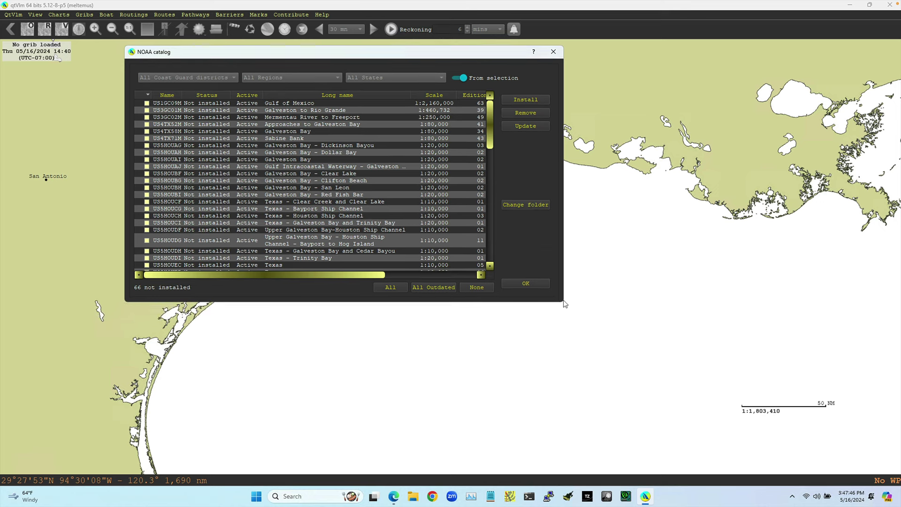
left_click_drag(564, 300, 661, 301)
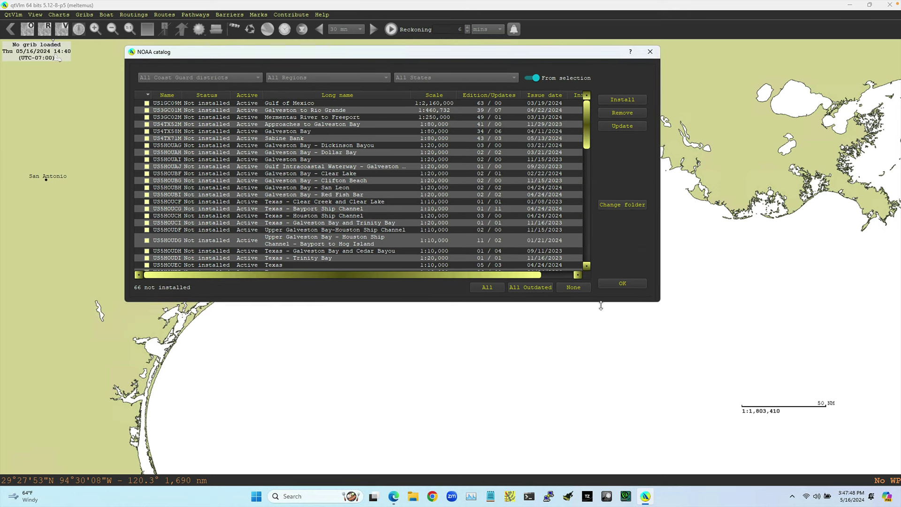
left_click_drag(601, 303, 599, 428)
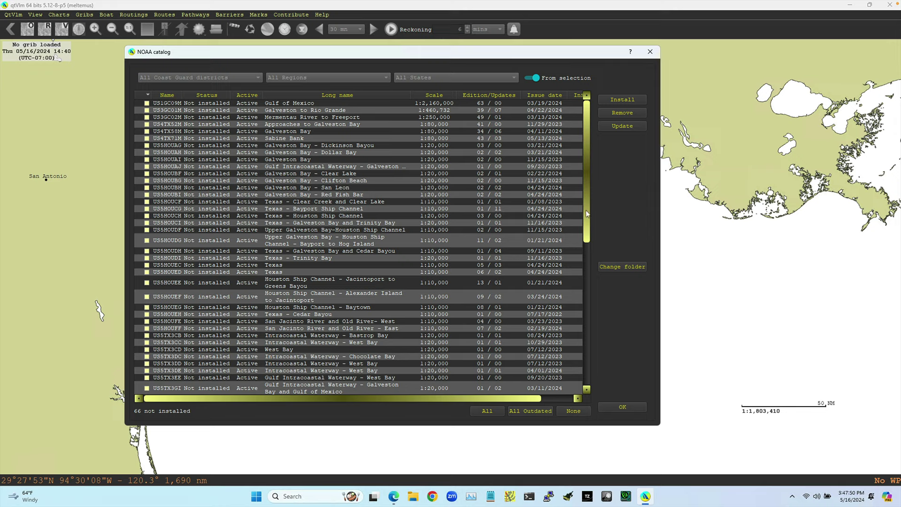
left_click_drag(585, 214, 600, 163)
left_click_drag(661, 144, 783, 158)
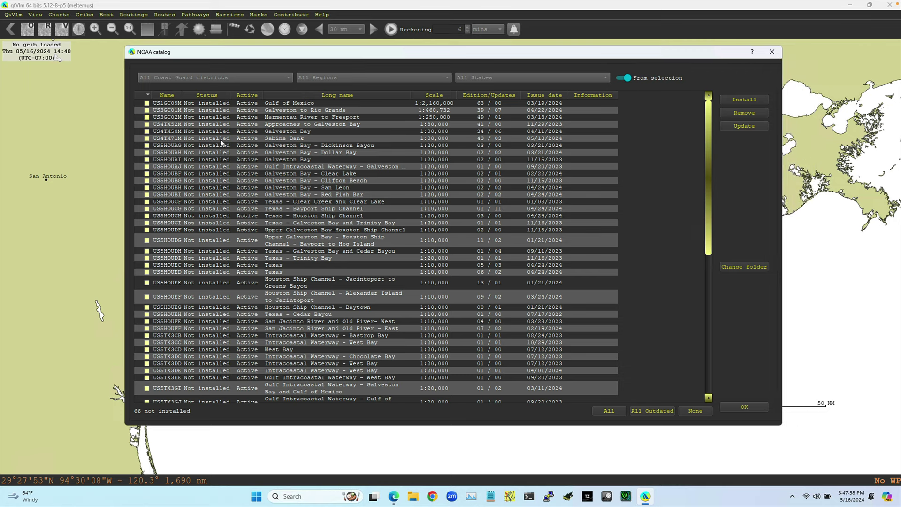
left_click(202, 95)
left_click(437, 95)
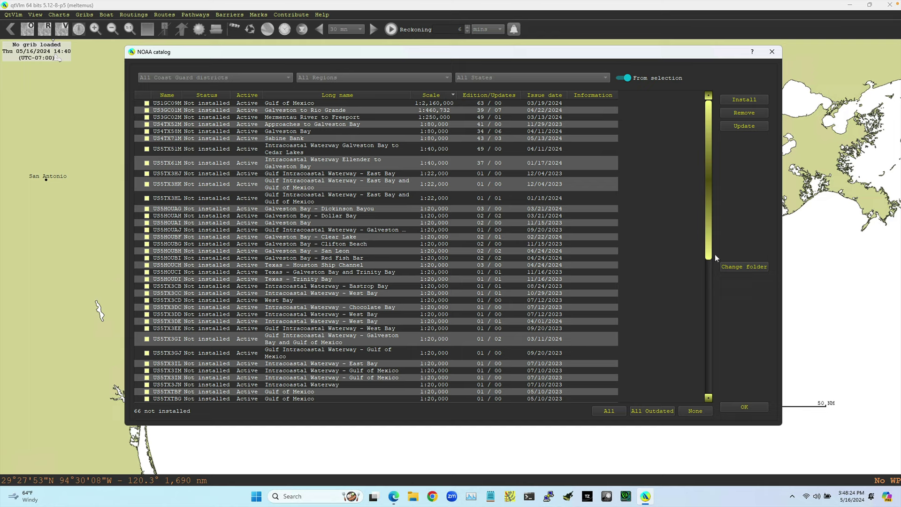
left_click(745, 406)
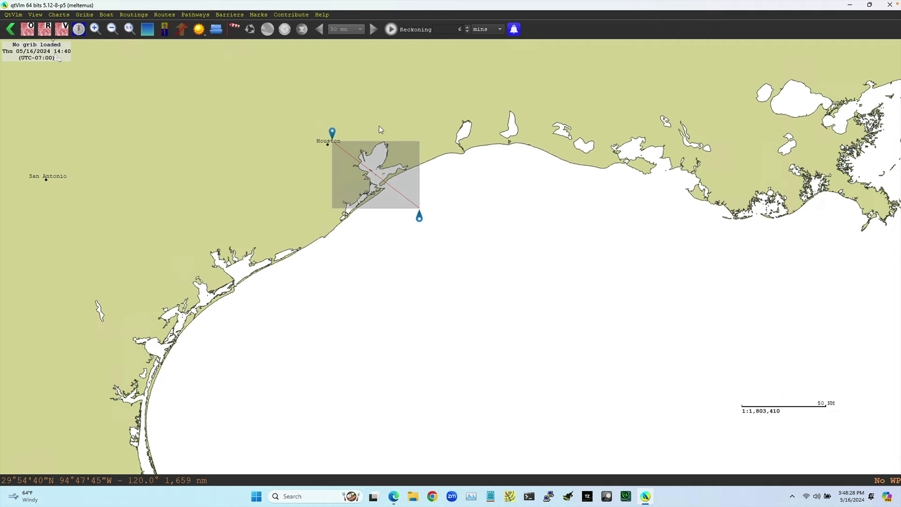
Shrink the selection to the Galveston Bay entrance and open its NOAA ENC chart catalog.
mouse_move(331, 133)
left_mouse_down()
mouse_move(358, 141)
mouse_move(356, 155)
left_mouse_up()
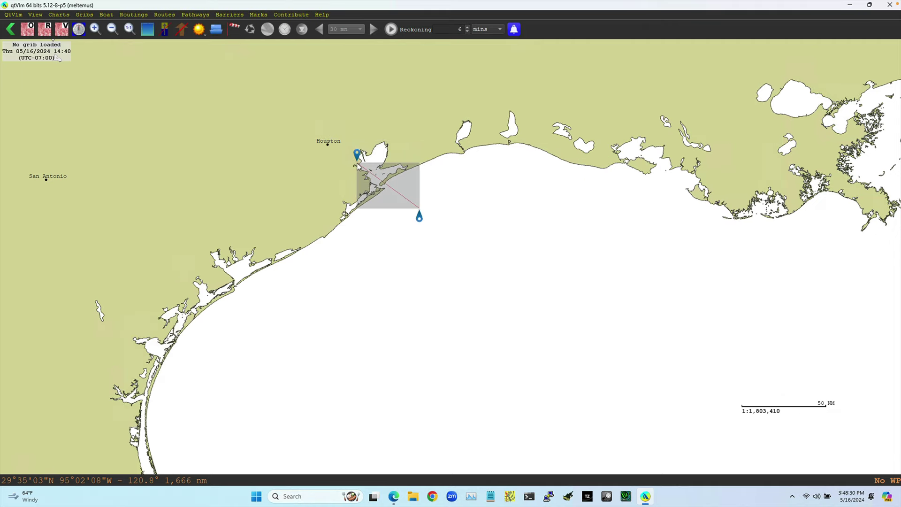
left_click_drag(421, 219, 396, 199)
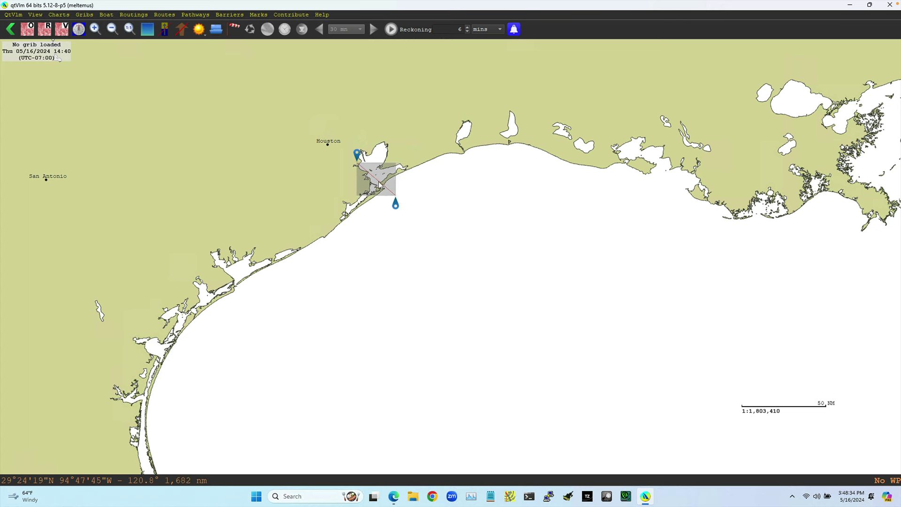
right_click(385, 177)
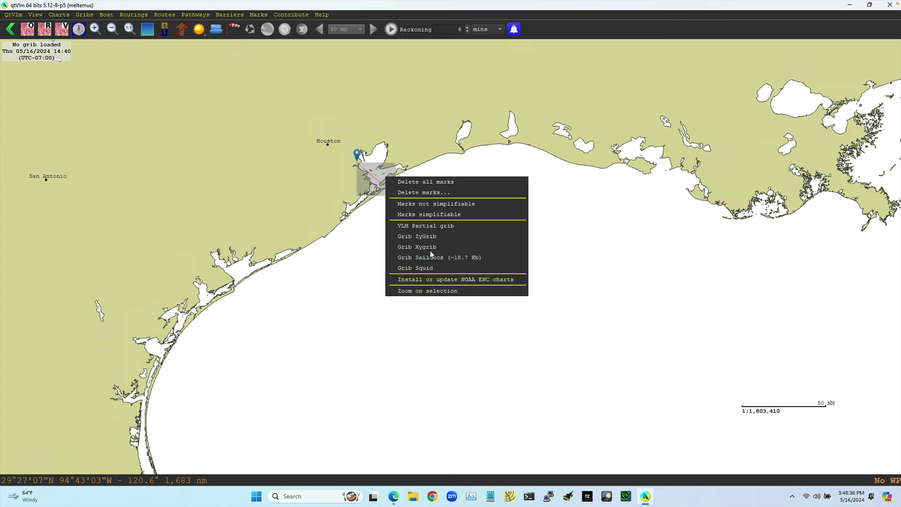
left_click(426, 281)
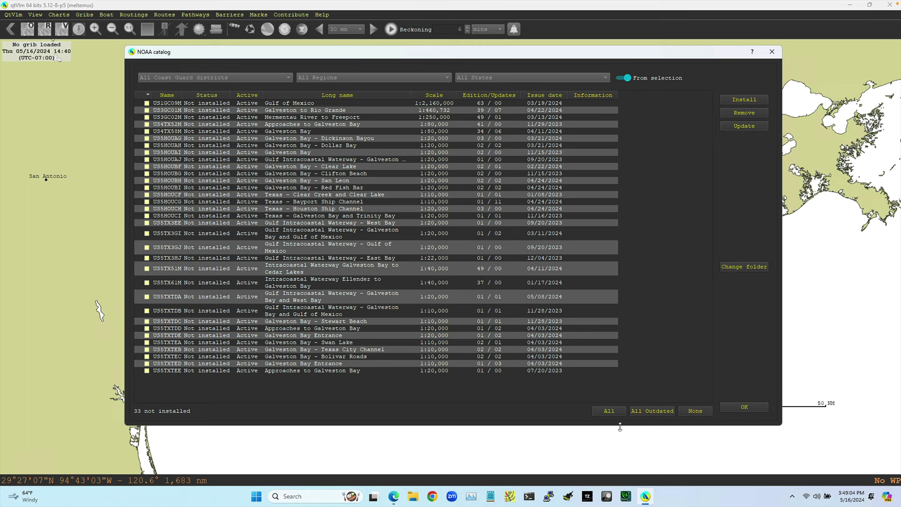
Select and install all 33 listed NOAA charts, then close the catalog.
left_click(609, 411)
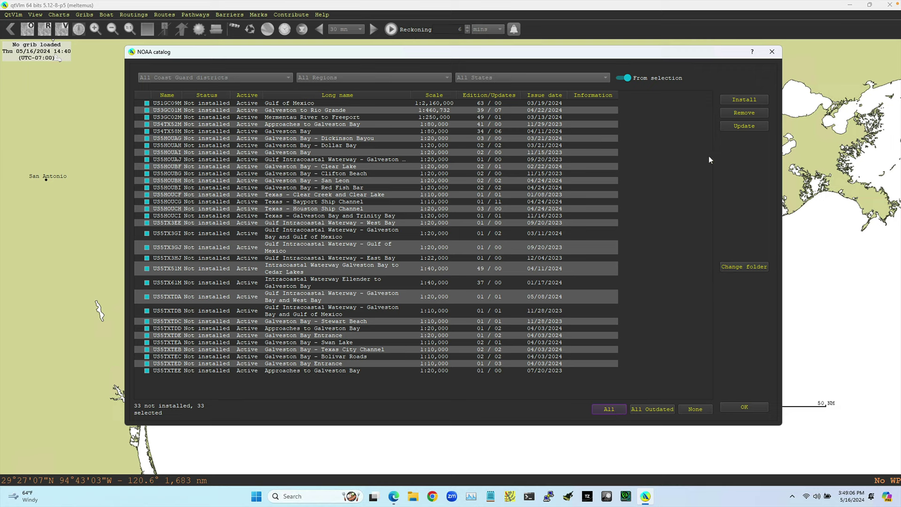
left_click(744, 97)
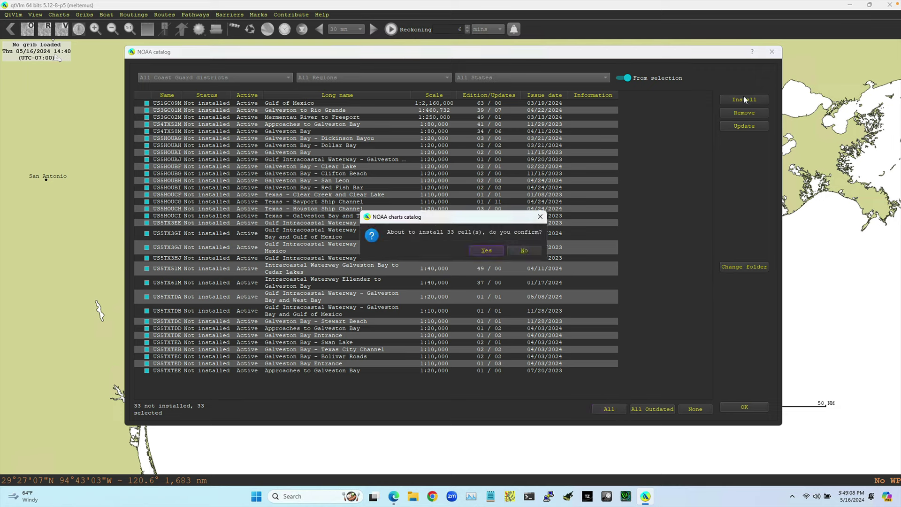
left_click(486, 251)
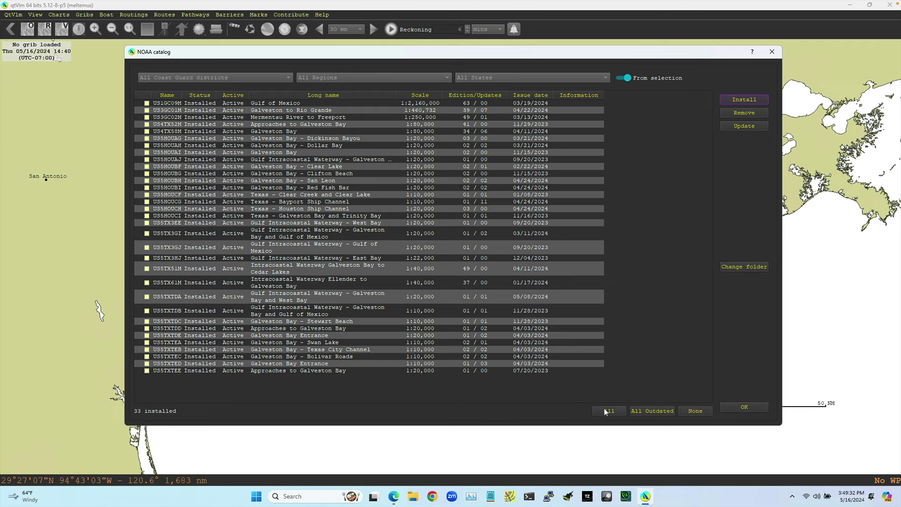
left_click(745, 407)
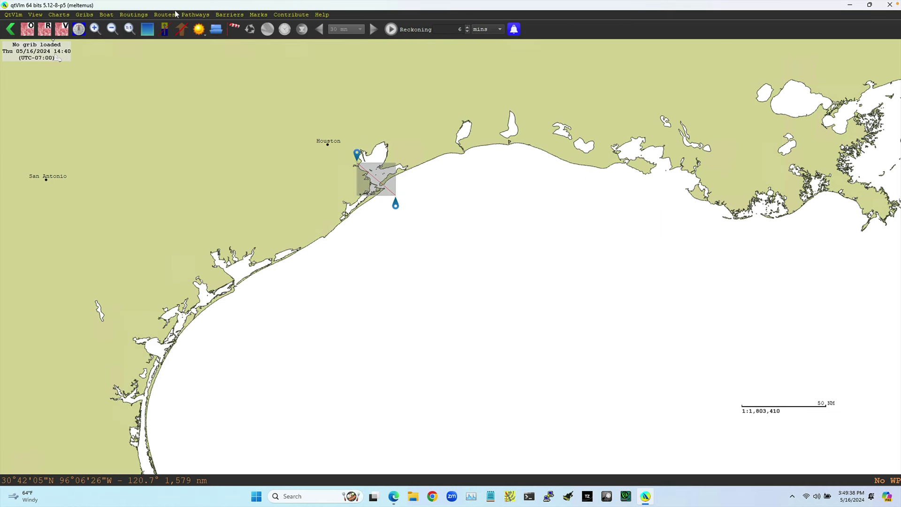
Display the installed nautical charts and zoom the view onto the Houston–Galveston coast.
left_click(61, 30)
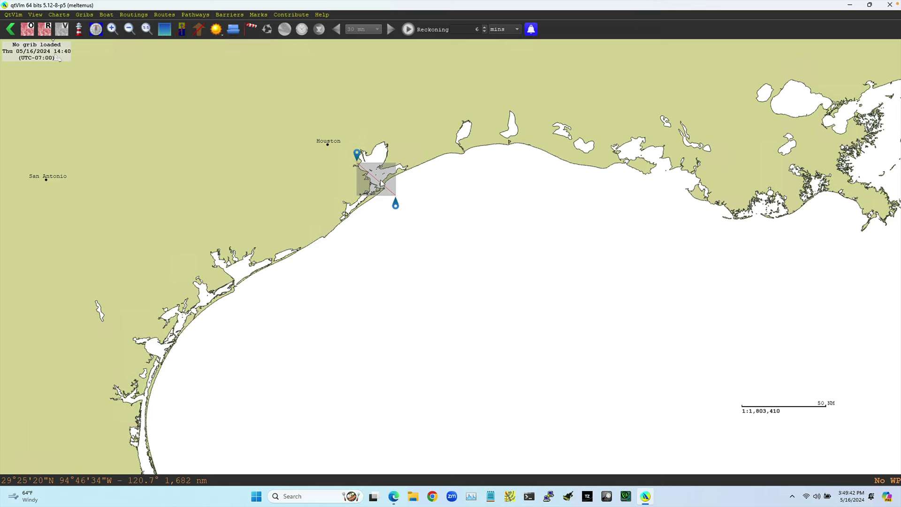
scroll(381, 184, "up", 1)
scroll(381, 184, "up", 3)
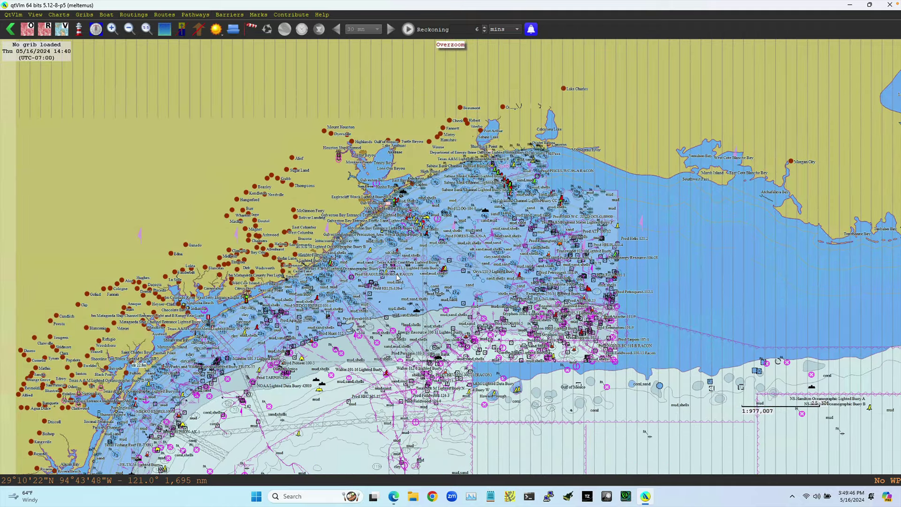
scroll(397, 274, "down", 3)
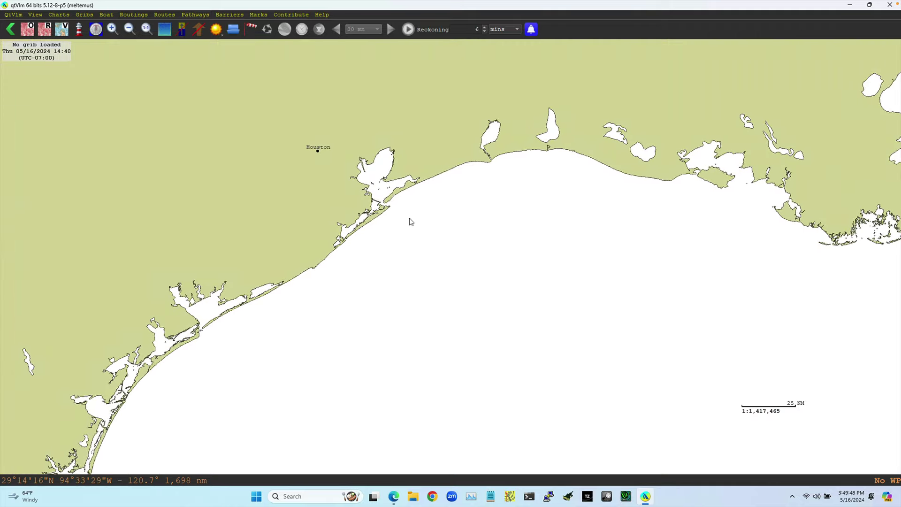
left_click_drag(418, 207, 531, 258)
scroll(515, 255, "up", 2)
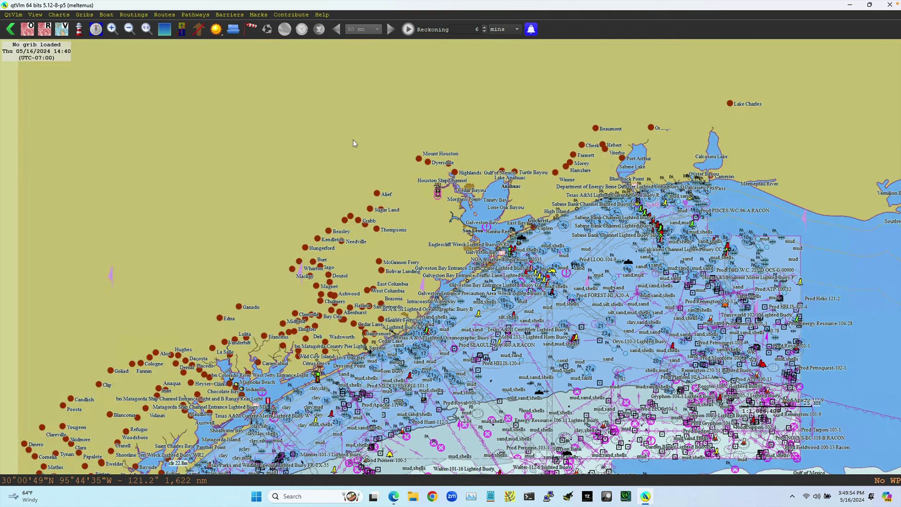
Enable Show chart outlines under Charts > Rasters and Vectors in the configuration.
key("ctrl+p")
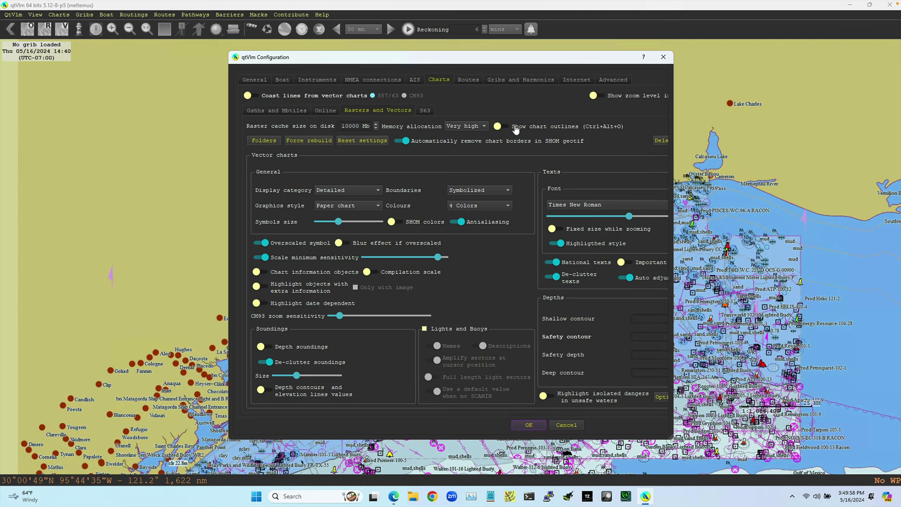
left_click(501, 126)
left_click(529, 426)
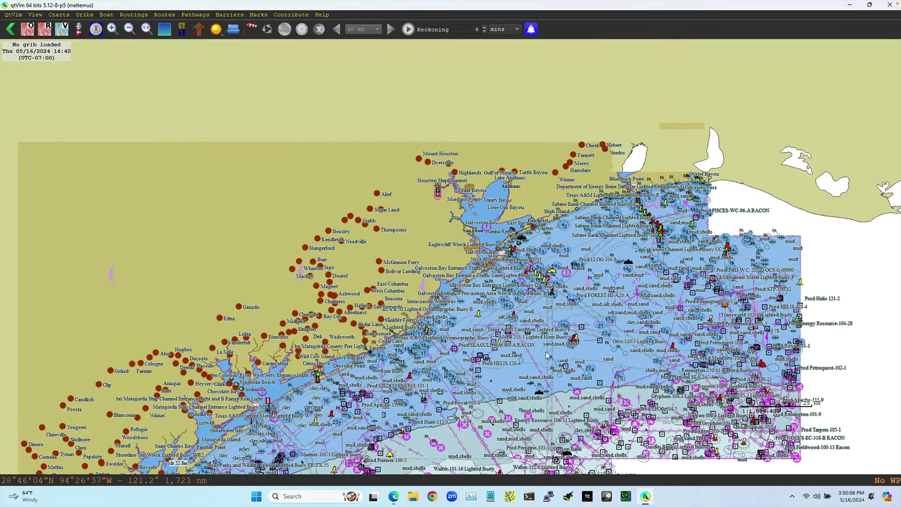
Zoom out toward Louisiana, then zoom back in on the red chart outlines around Galveston.
scroll(546, 355, "down", 3)
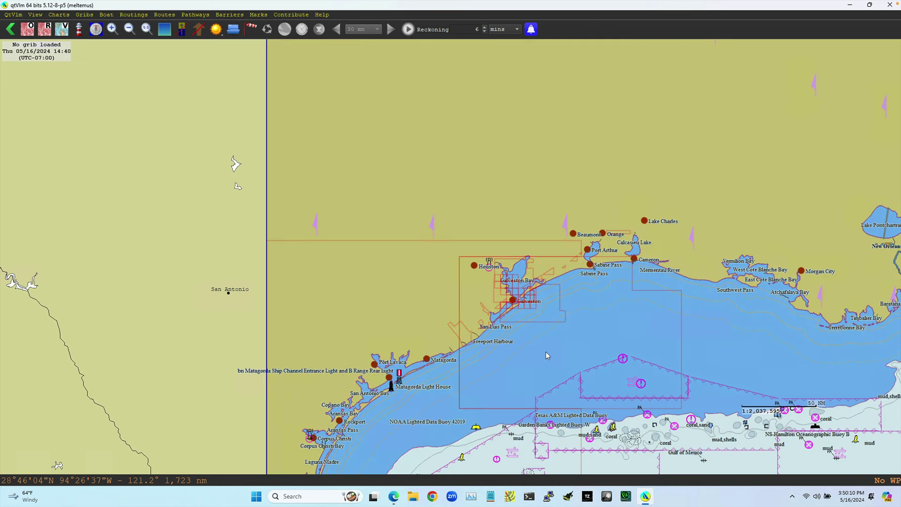
scroll(551, 347, "down", 1)
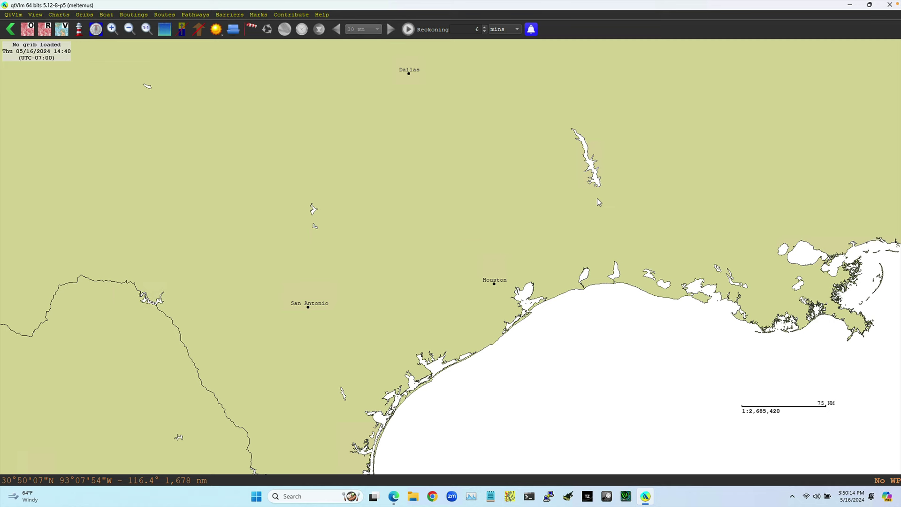
left_click_drag(625, 209, 494, 190)
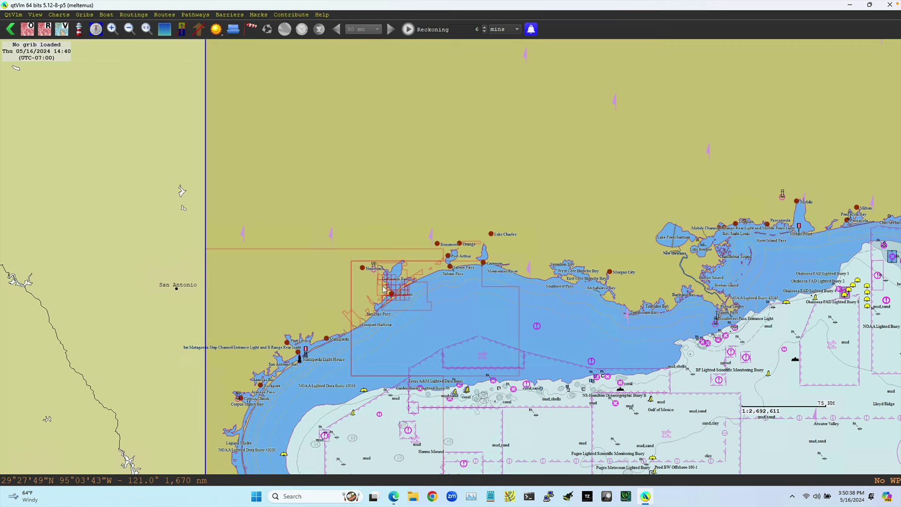
scroll(385, 288, "up", 2)
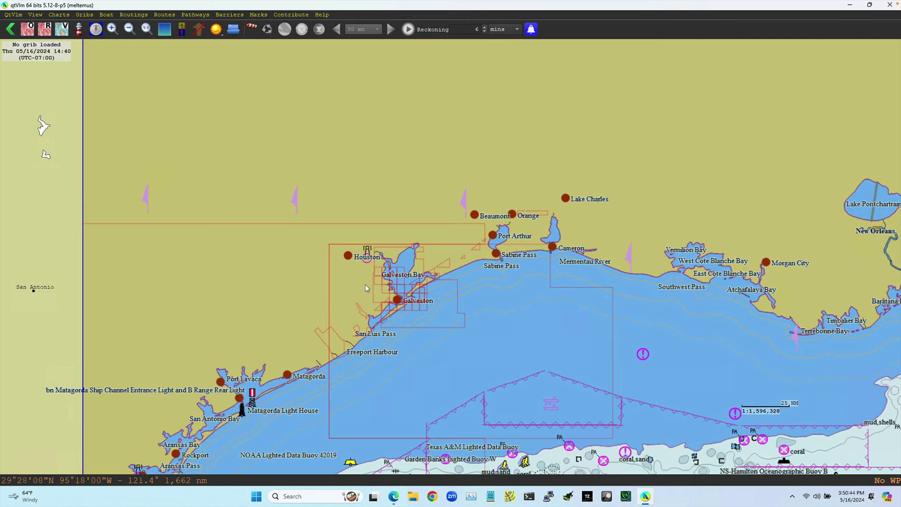
right_click(401, 283)
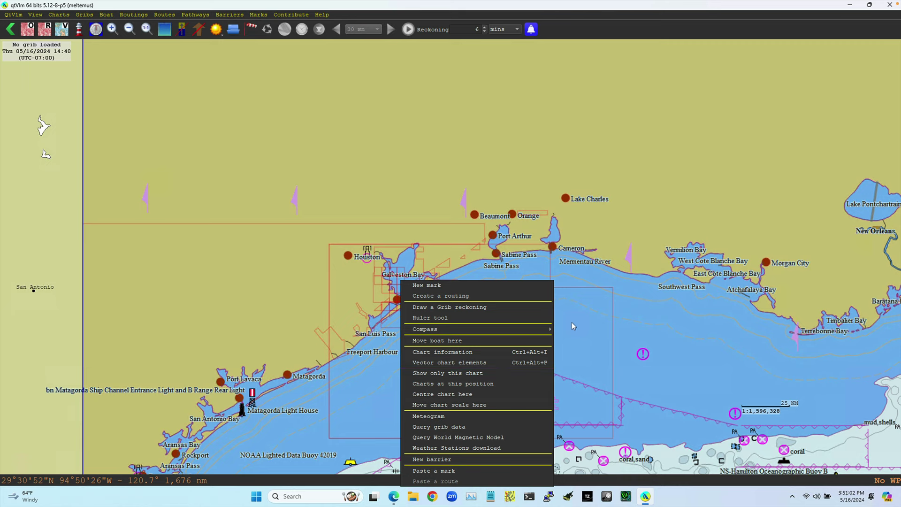
left_click(662, 335)
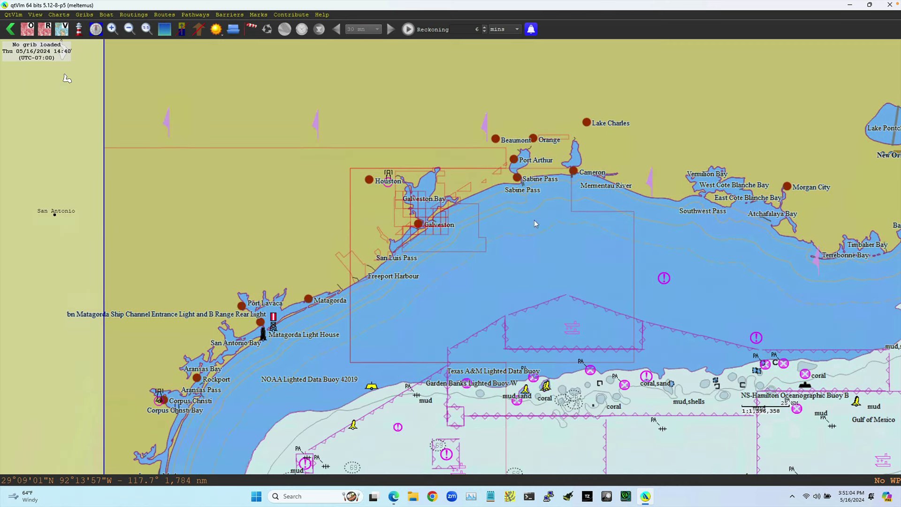
Zoom to the 1:80,000 US4TX58M Galveston Bay chart from the charts at this position.
right_click(423, 215)
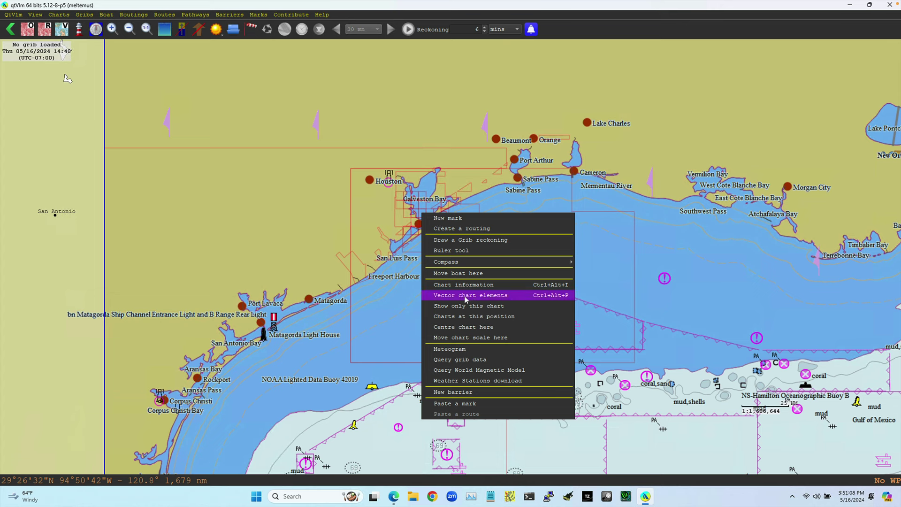
left_click(452, 319)
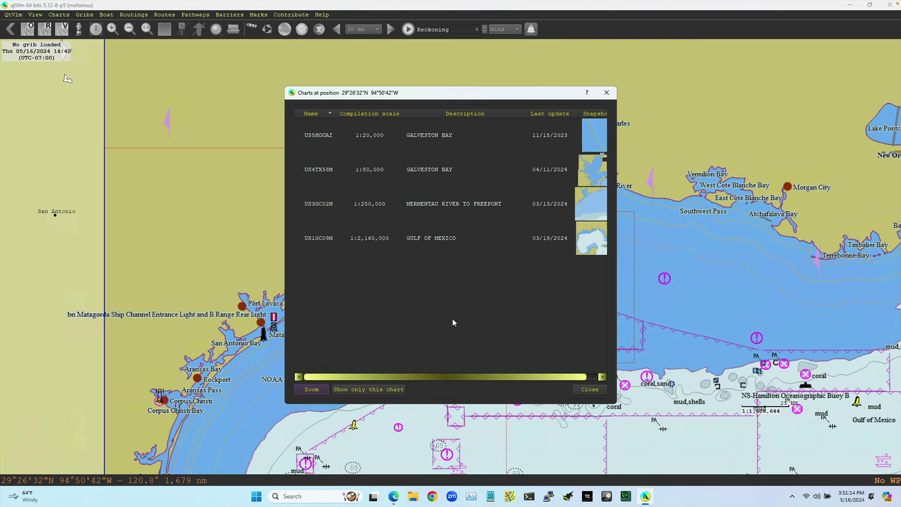
left_click_drag(499, 97, 469, 68)
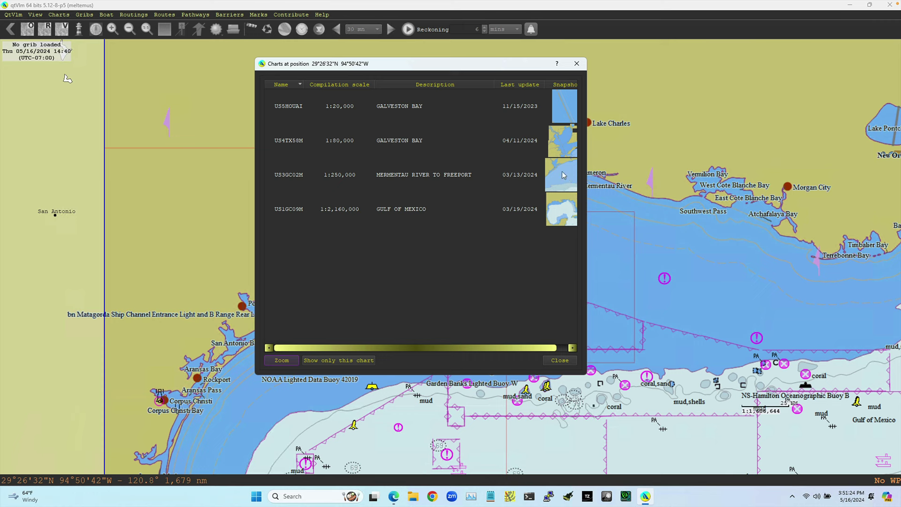
left_click(560, 144)
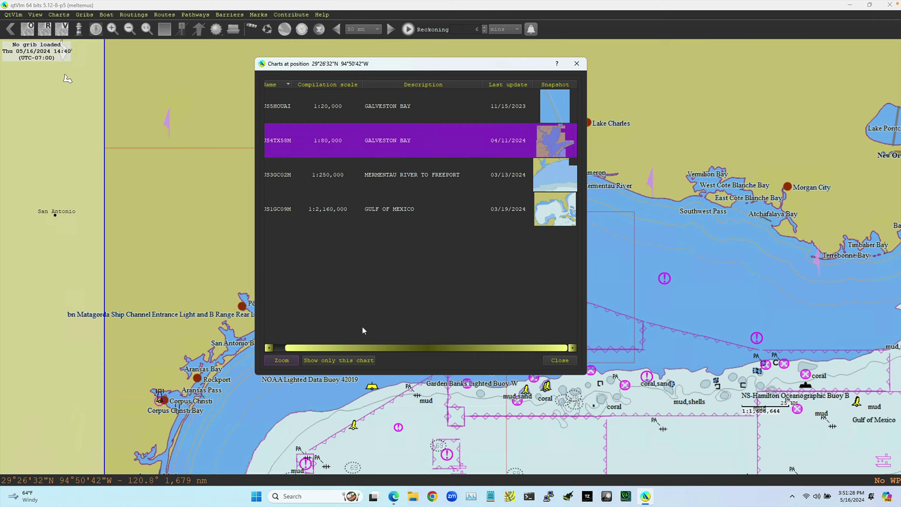
left_click(281, 361)
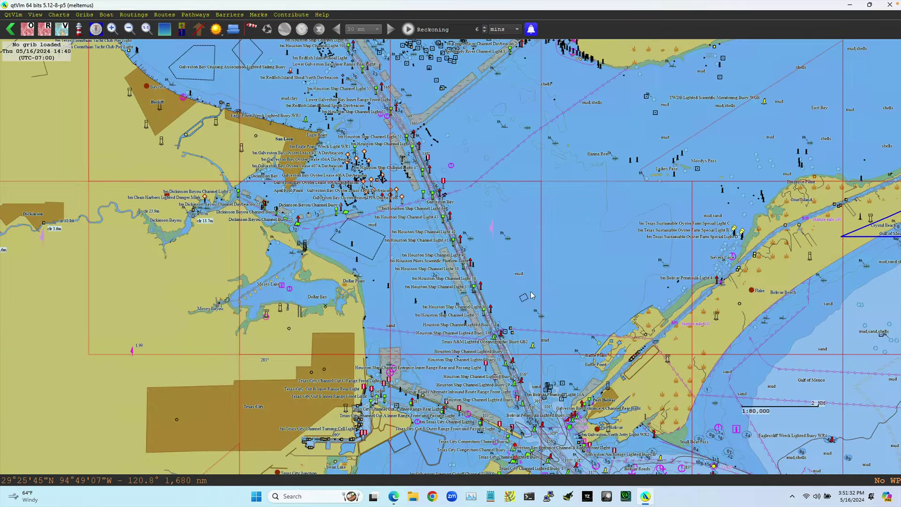
Zoom in to about 1:42,438 on the Houston Ship Channel.
scroll(527, 215, "up", 2)
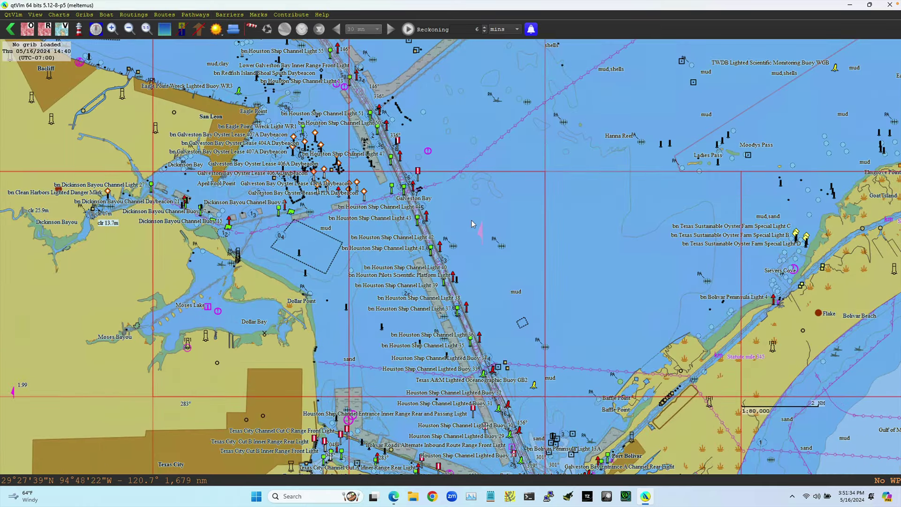
scroll(440, 239, "up", 1)
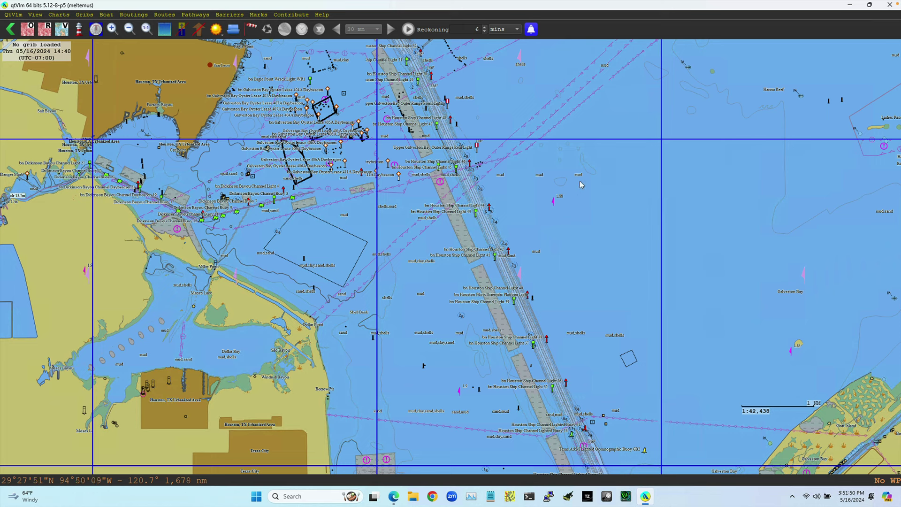
right_click(588, 216)
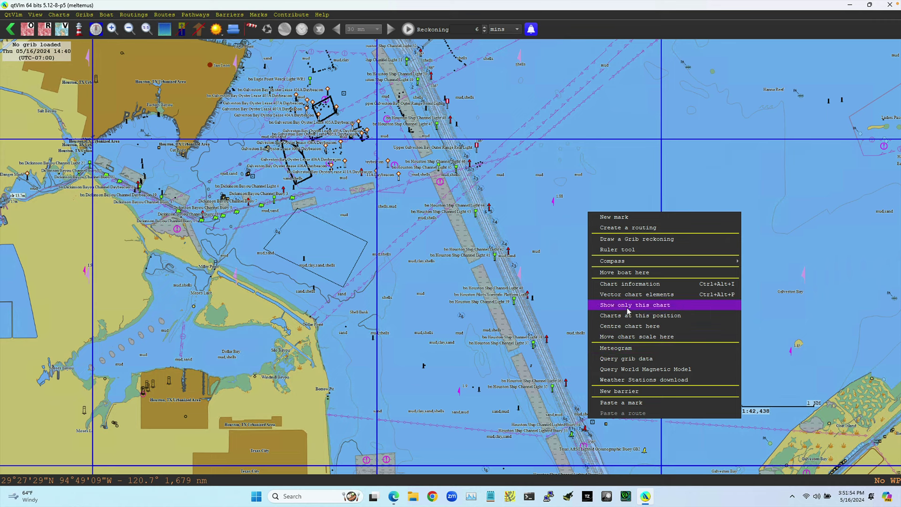
left_click(626, 284)
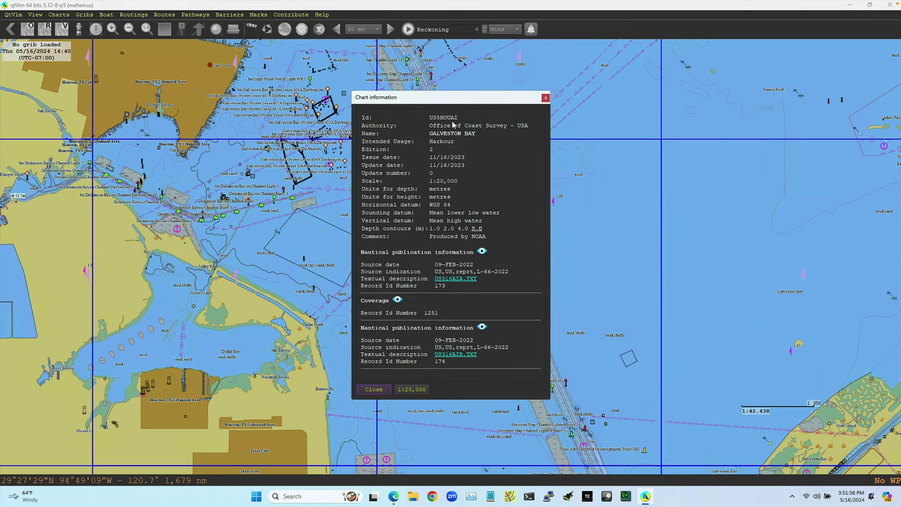
left_click_drag(455, 101, 666, 105)
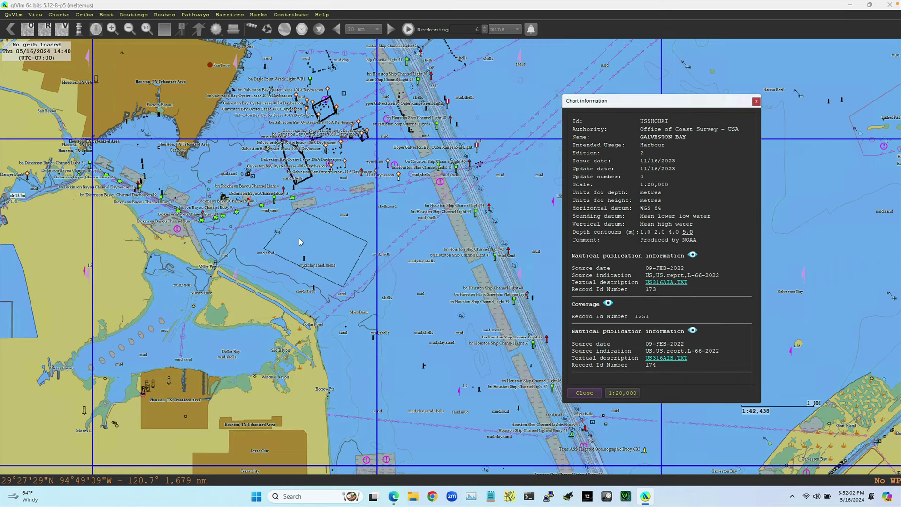
left_click(576, 397)
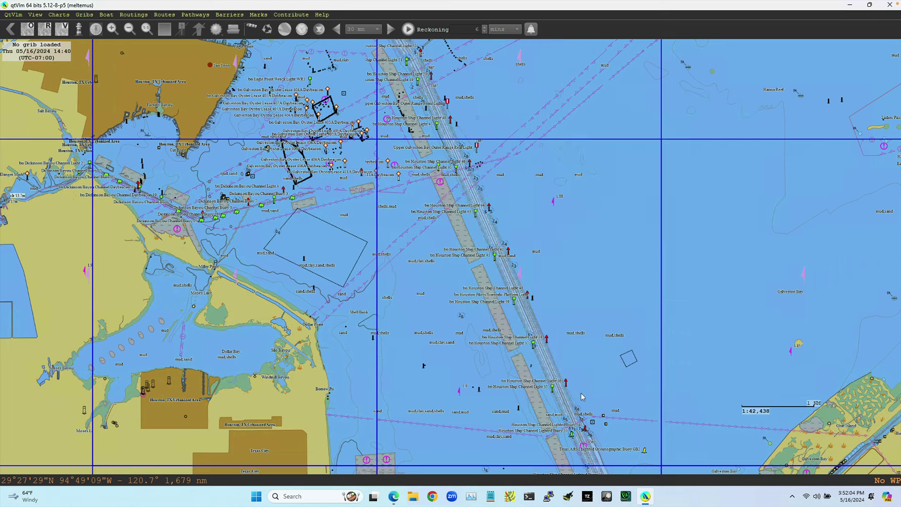
right_click(306, 231)
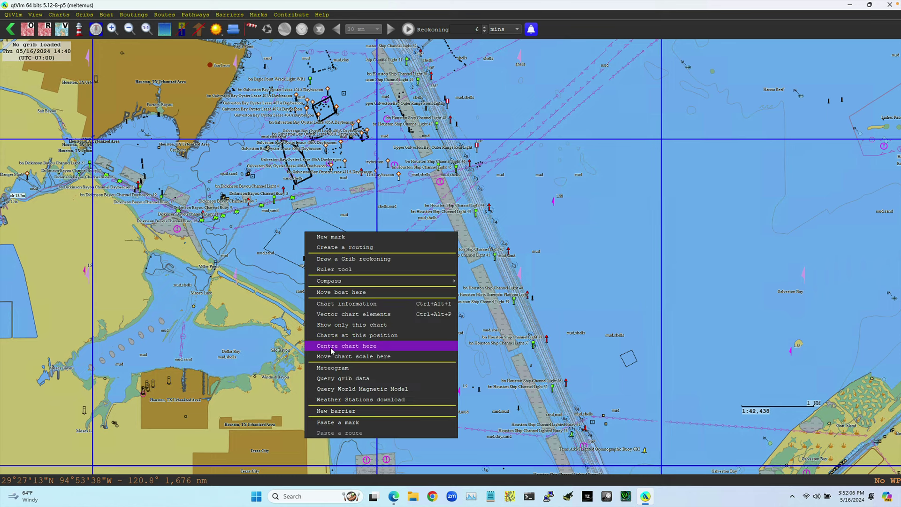
left_click(348, 305)
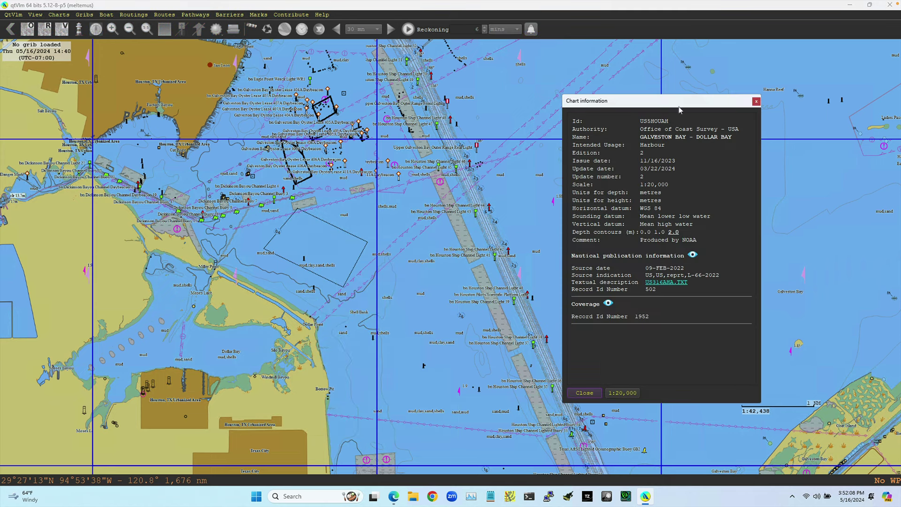
left_click(756, 102)
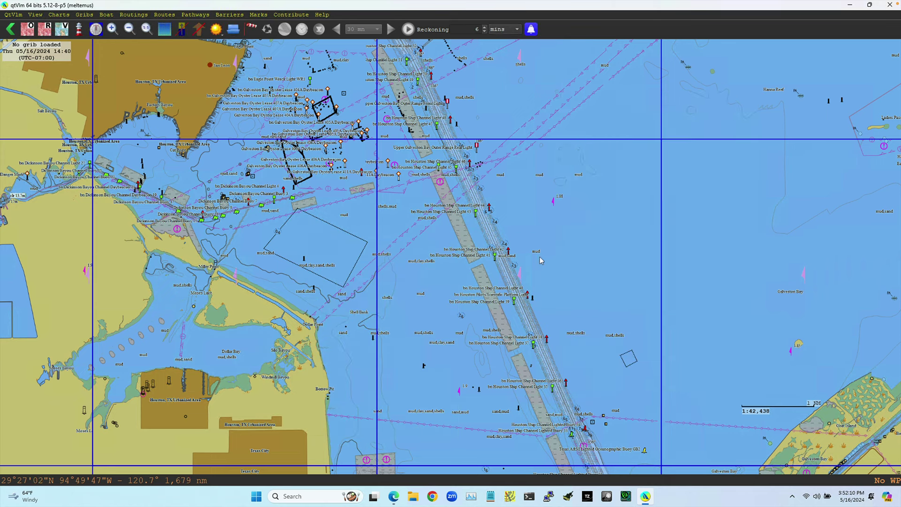
Zoom the chart out from the Texas coast to the whole-world view.
scroll(449, 301, "down", 5)
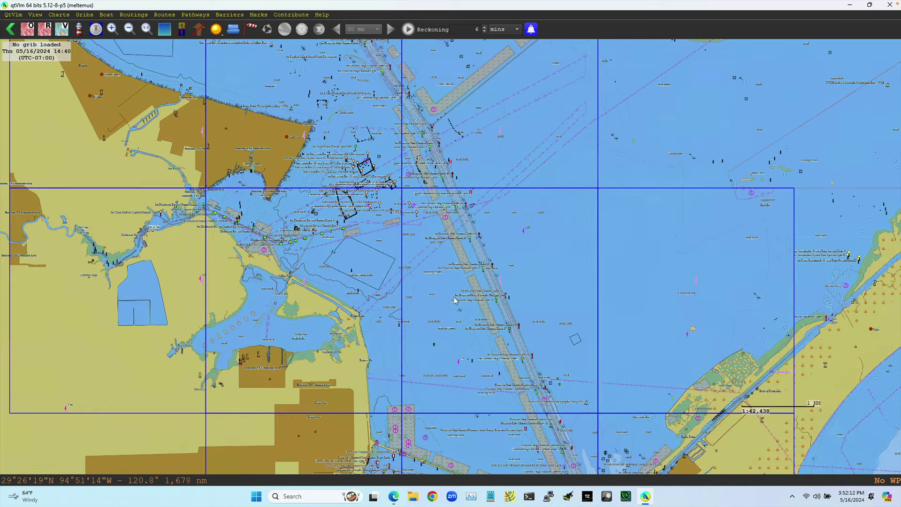
scroll(446, 300, "down", 2)
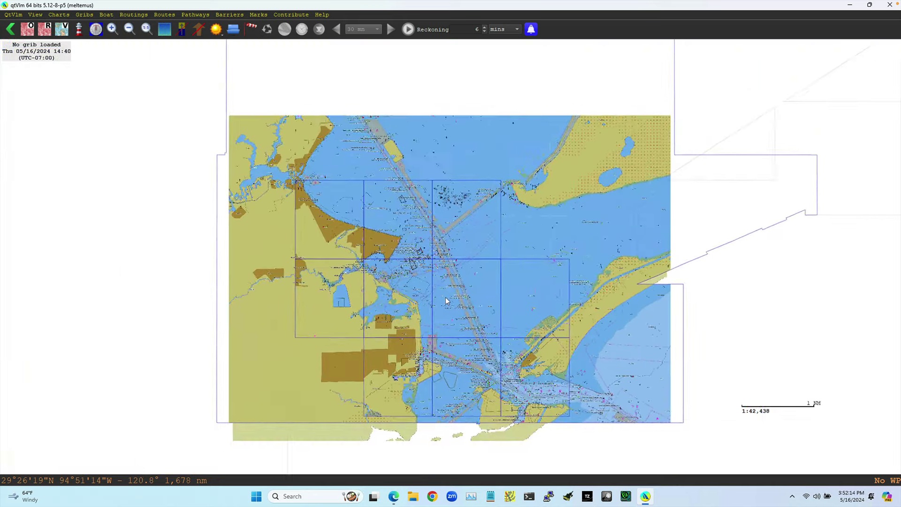
scroll(445, 300, "down", 3)
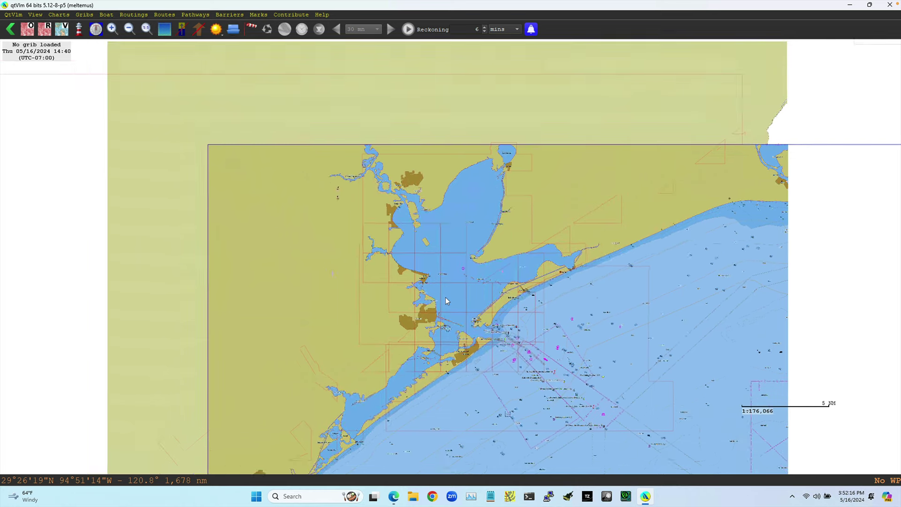
scroll(446, 299, "down", 3)
scroll(447, 300, "down", 3)
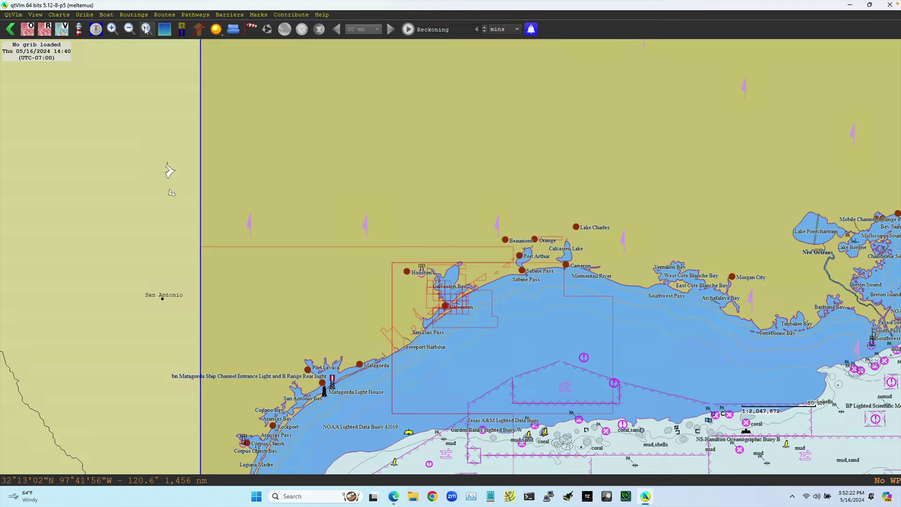
left_click(146, 29)
Pan to Washington and zoom into Puget Sound near Whidbey Island and Mukilteo.
left_click_drag(164, 143, 389, 190)
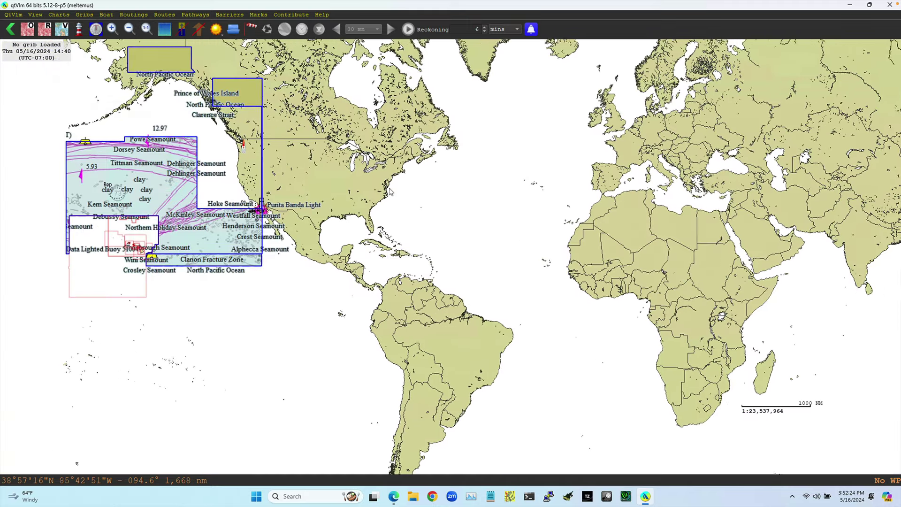
scroll(282, 163, "up", 4)
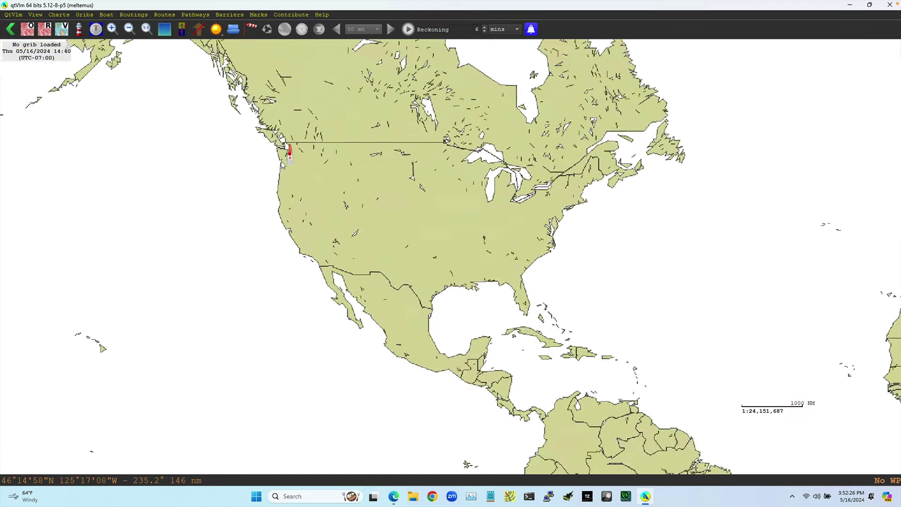
scroll(282, 163, "up", 3)
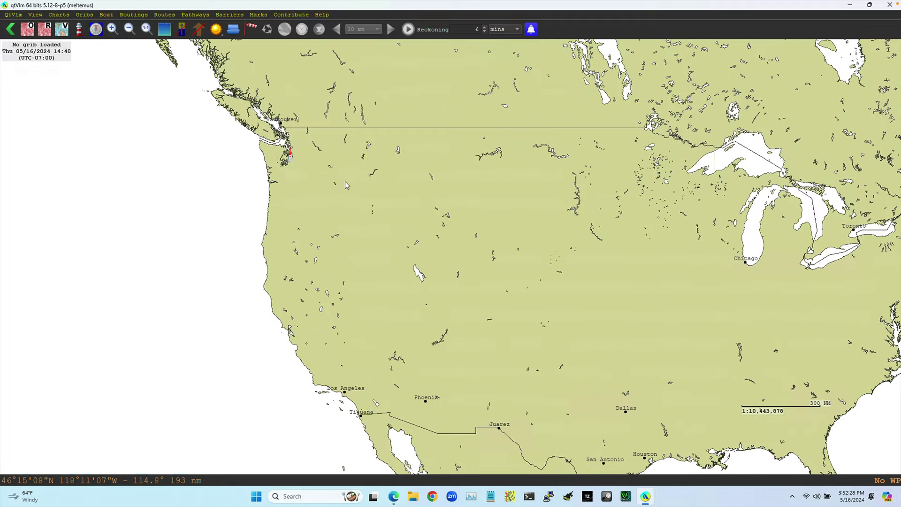
left_click_drag(345, 184, 456, 302)
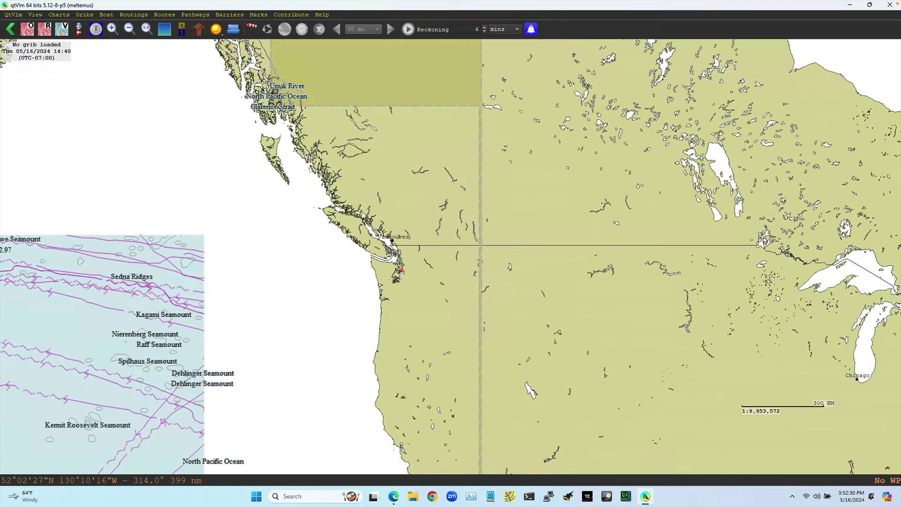
scroll(402, 277, "up", 3)
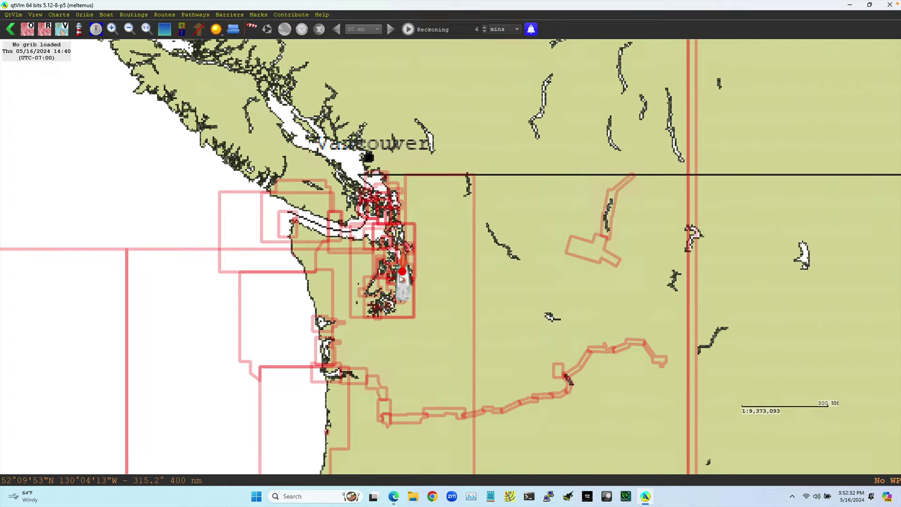
scroll(402, 278, "up", 2)
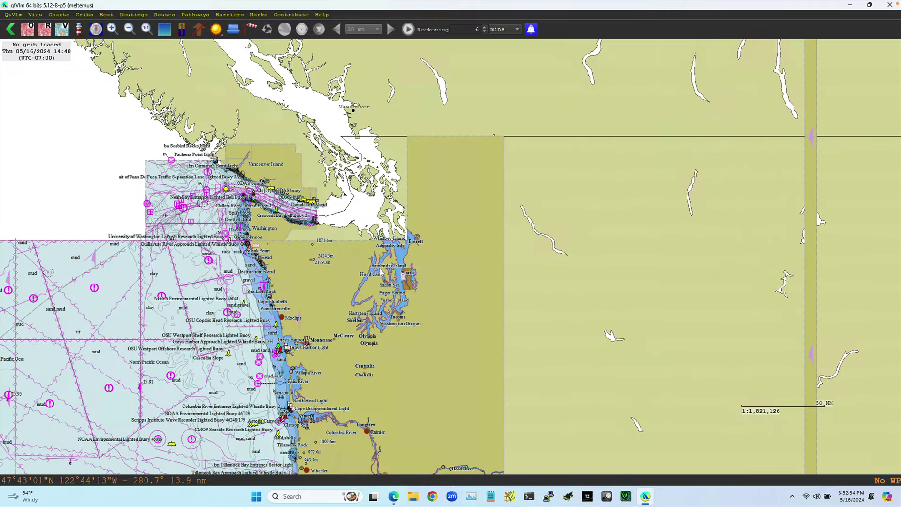
scroll(381, 271, "up", 3)
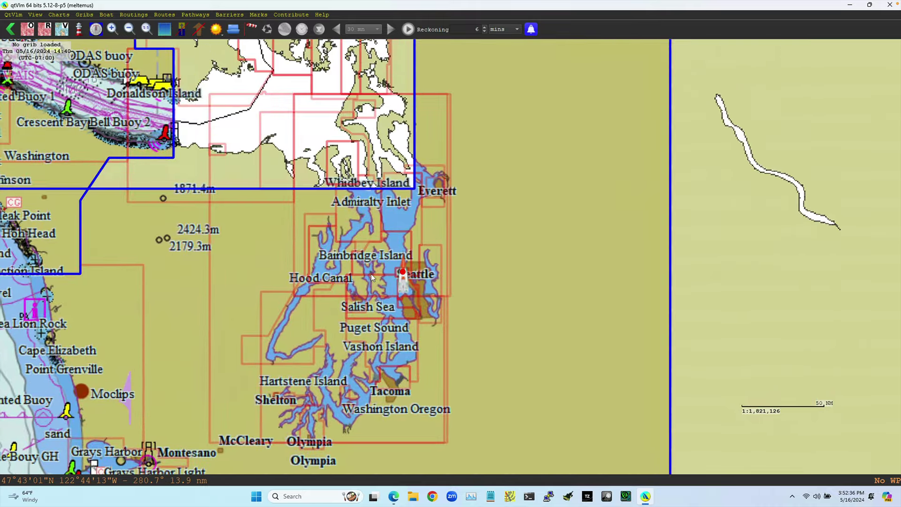
scroll(371, 274, "up", 3)
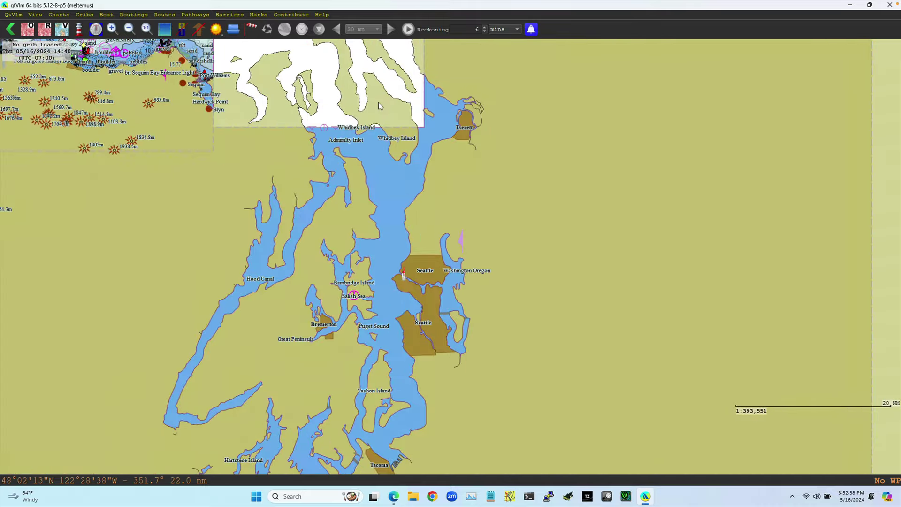
left_click_drag(378, 105, 355, 259)
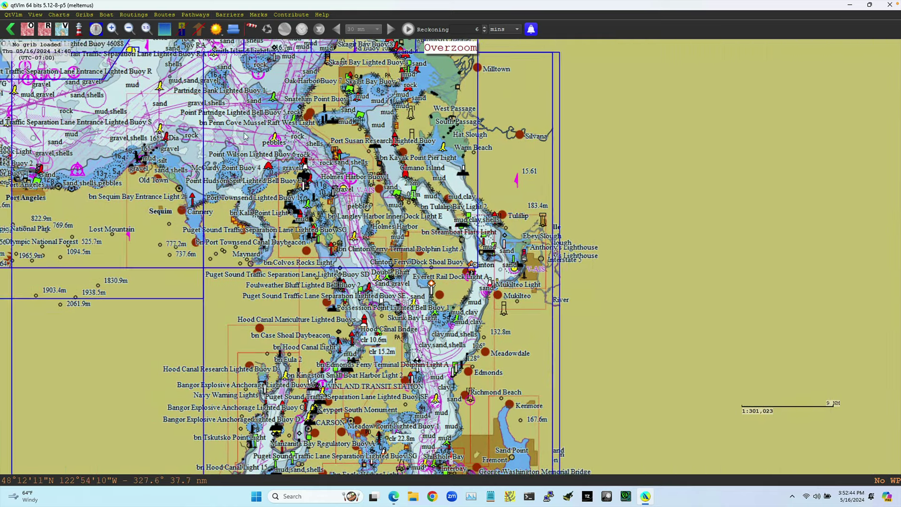
Mark the Puget Sound area and open its NOAA ENC chart catalog.
left_click_drag(243, 132, 431, 309)
right_click(372, 215)
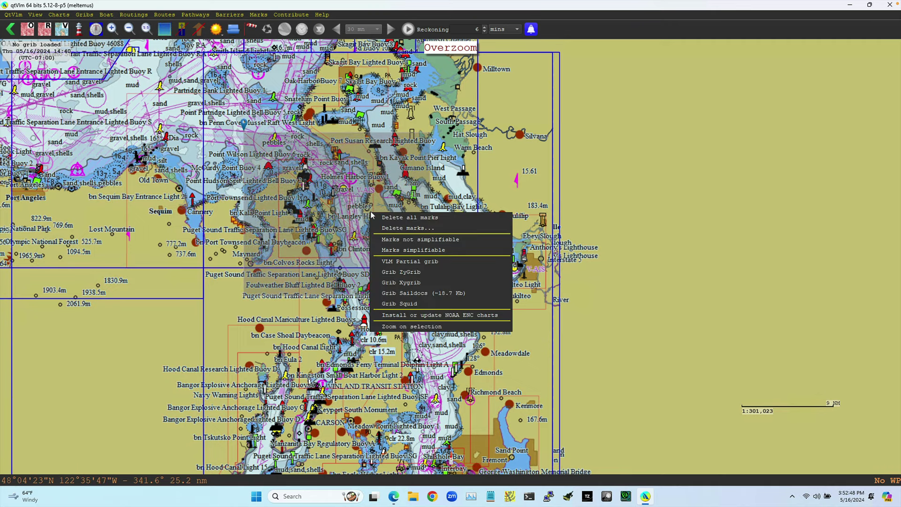
left_click(390, 316)
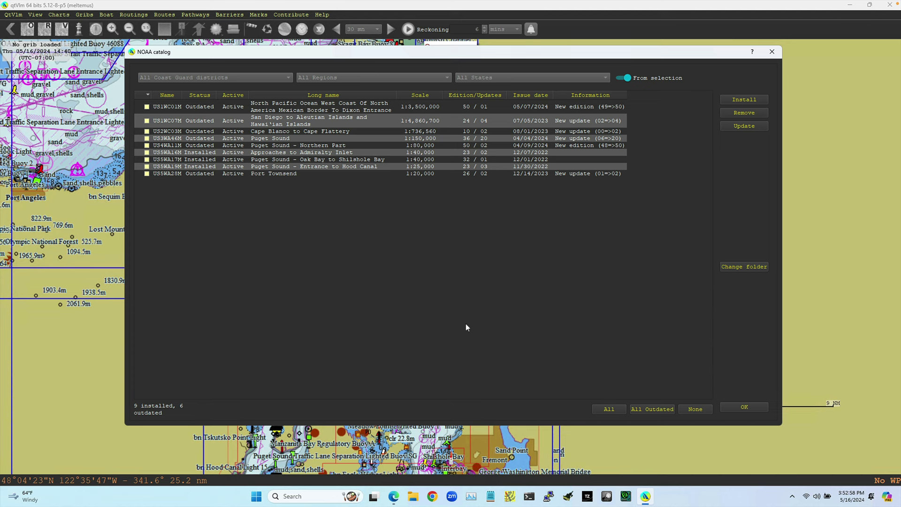
Sort the catalog by status and briefly tick, then untick, chart US1WC01M.
left_click(202, 96)
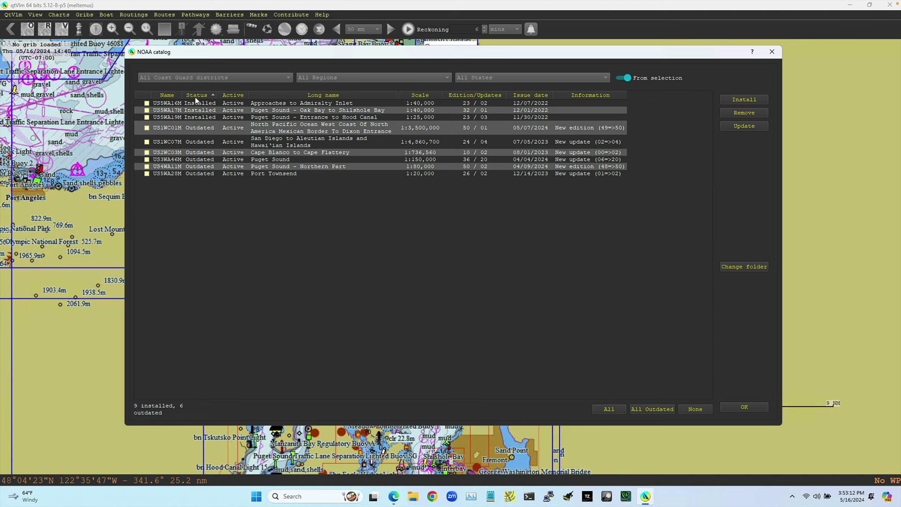
left_click(204, 126)
left_click(147, 128)
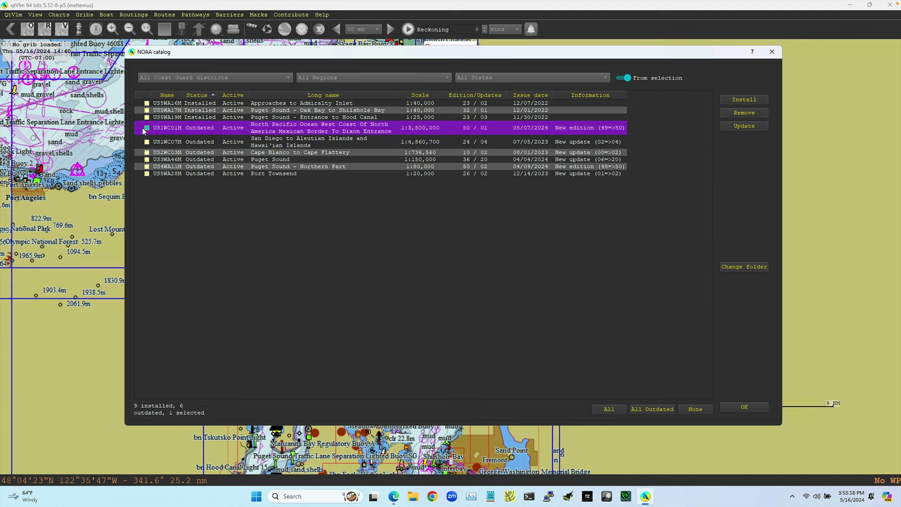
left_click(146, 129)
Update all six outdated Puget Sound charts and close the catalog.
left_click(647, 409)
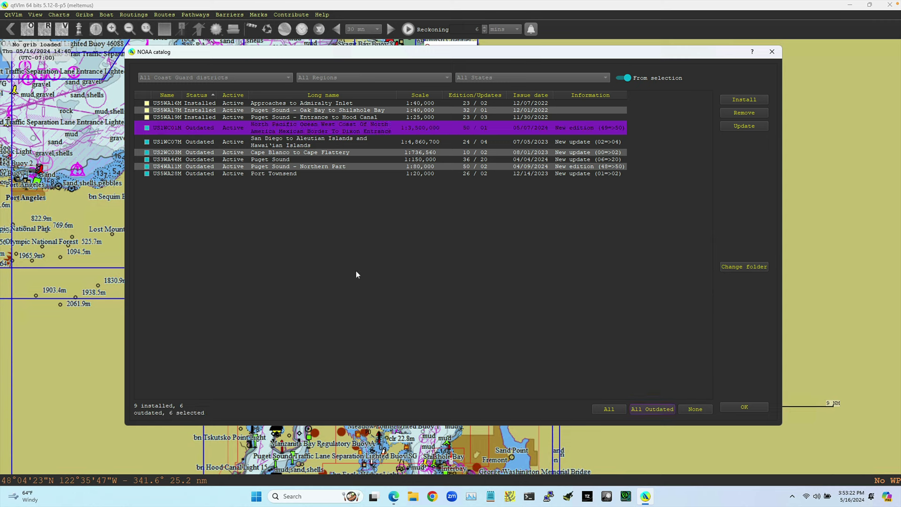
left_click(742, 126)
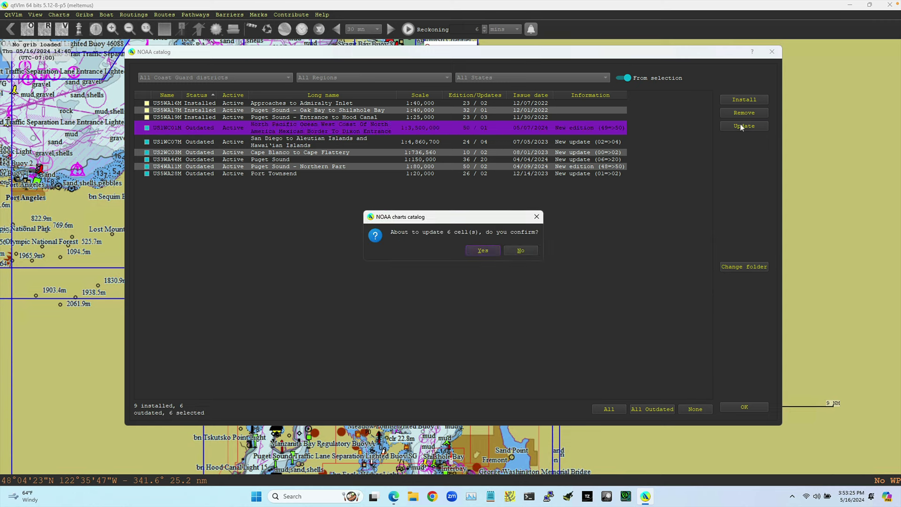
left_click(482, 251)
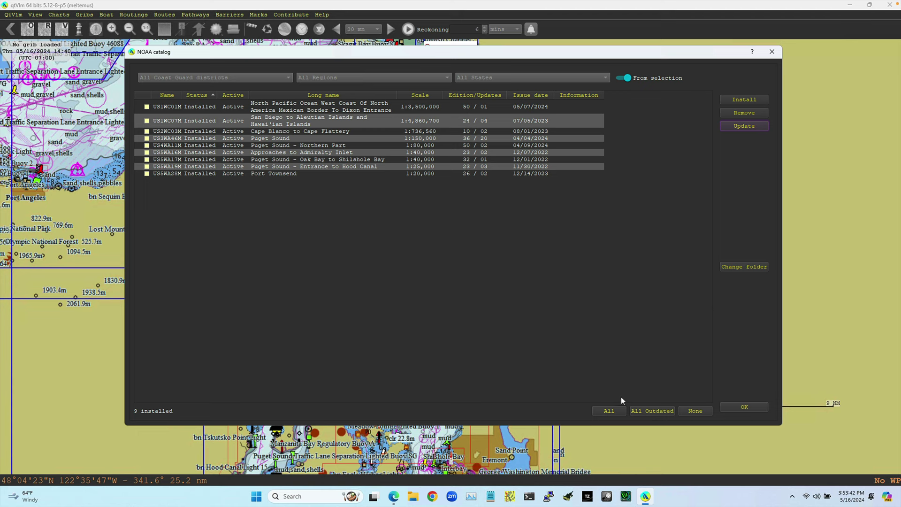
left_click(741, 407)
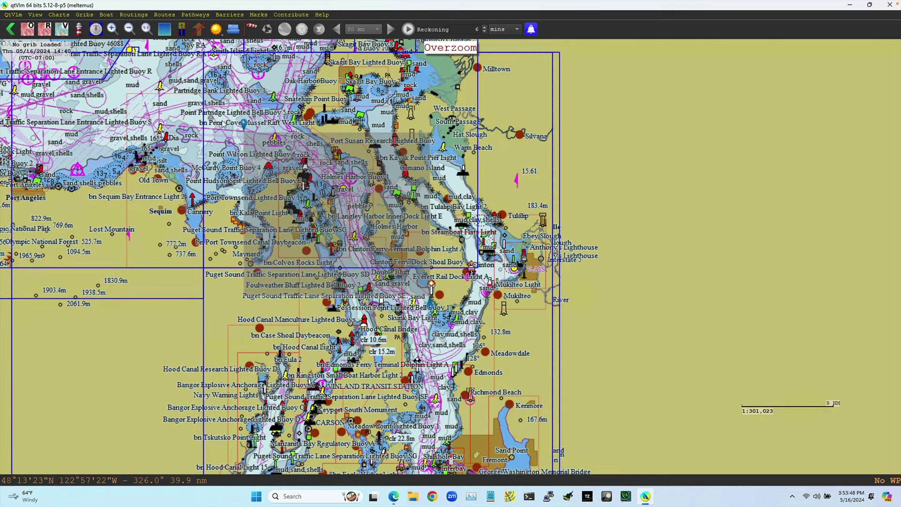
Reopen the NOAA chart catalog for the marked area and move its window left.
right_click(250, 133)
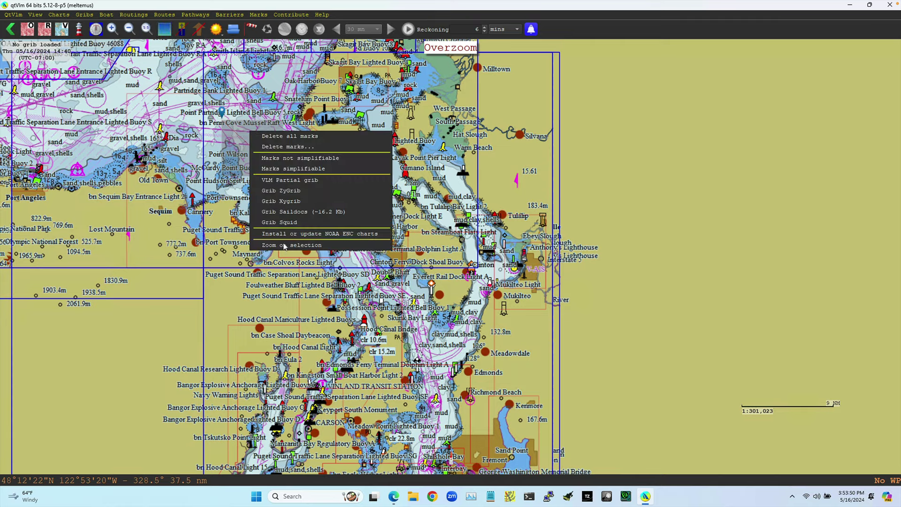
left_click(289, 234)
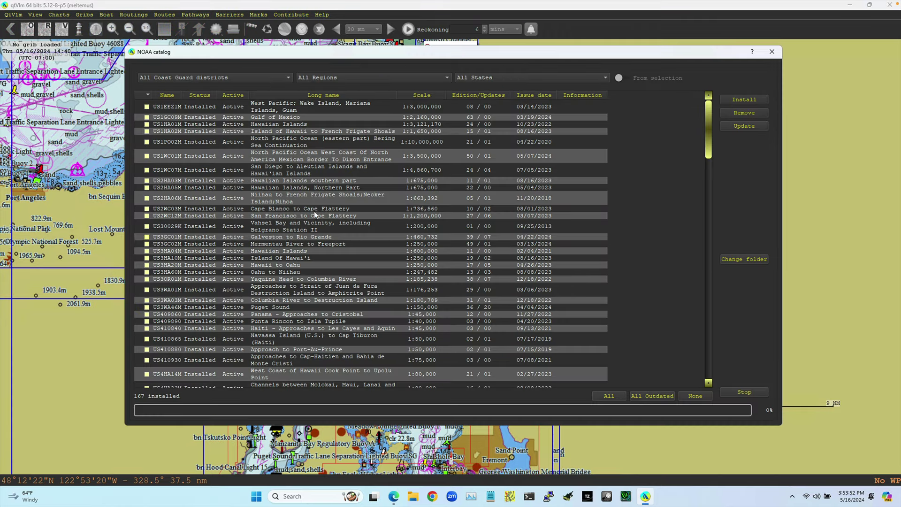
left_click_drag(514, 54, 453, 67)
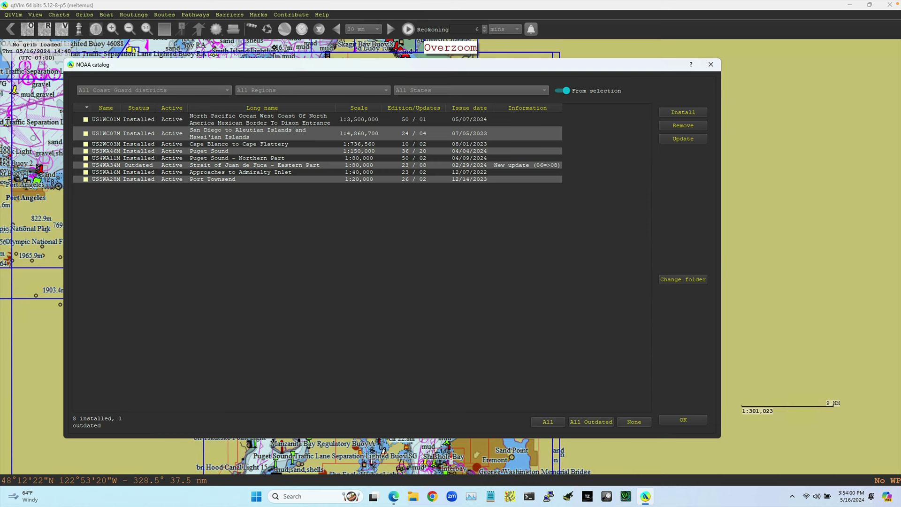
Turn off 'From selection' to list every chart: 167 installed, 63 outdated, 4029 not installed.
left_click(566, 91)
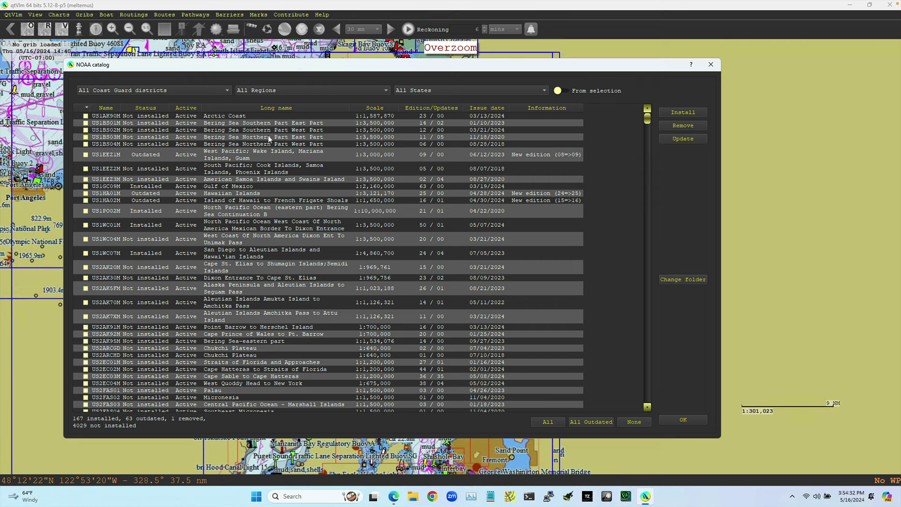
left_click(443, 91)
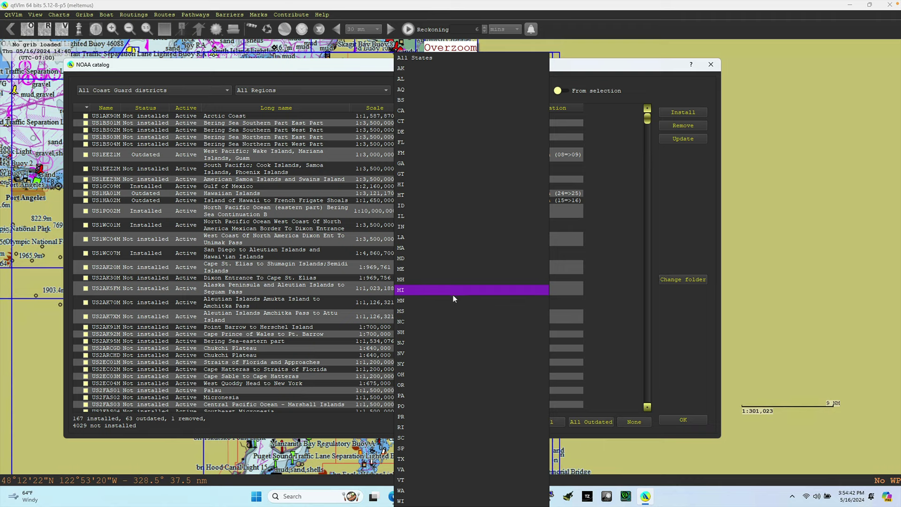
Filter the chart list to California, then switch the state filter back to All States.
left_click(410, 111)
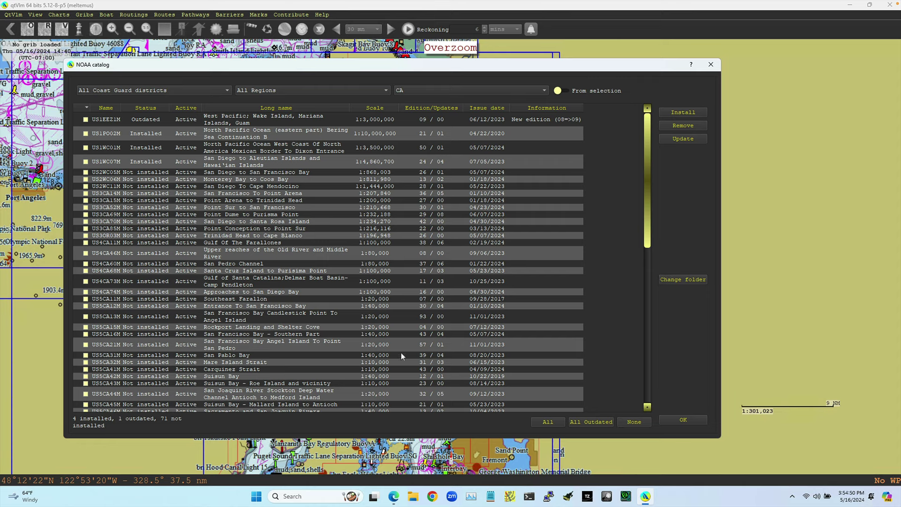
left_click(474, 93)
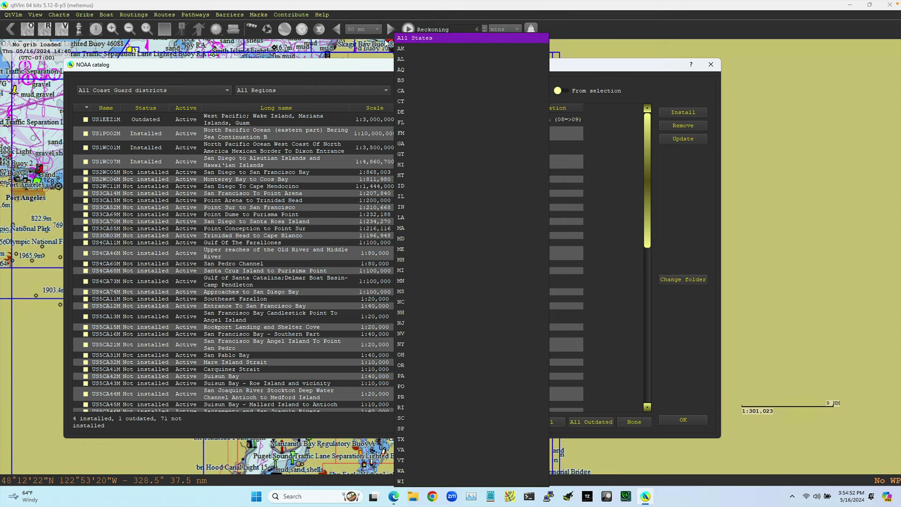
left_click(461, 83)
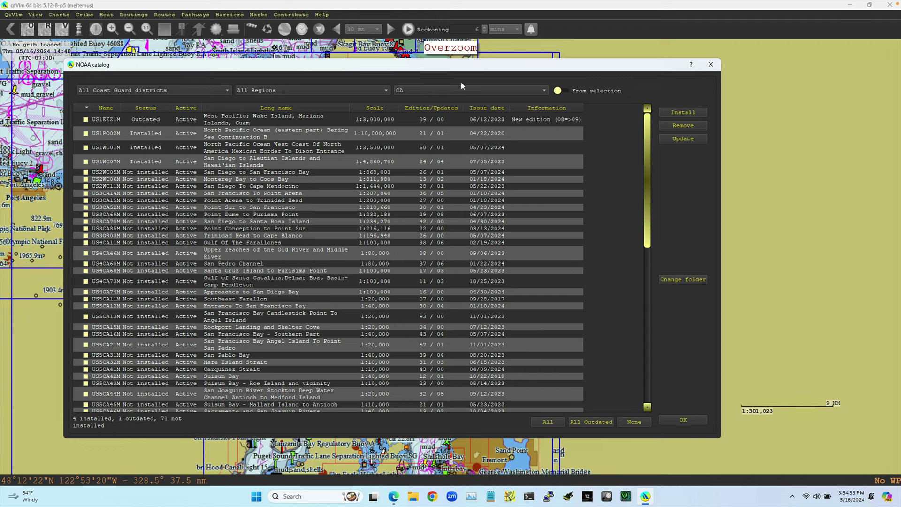
left_click(544, 90)
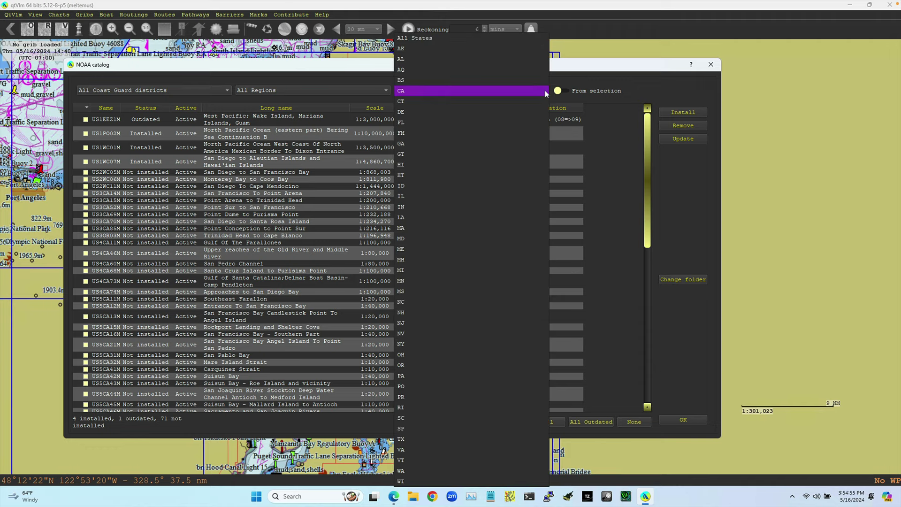
left_click(418, 39)
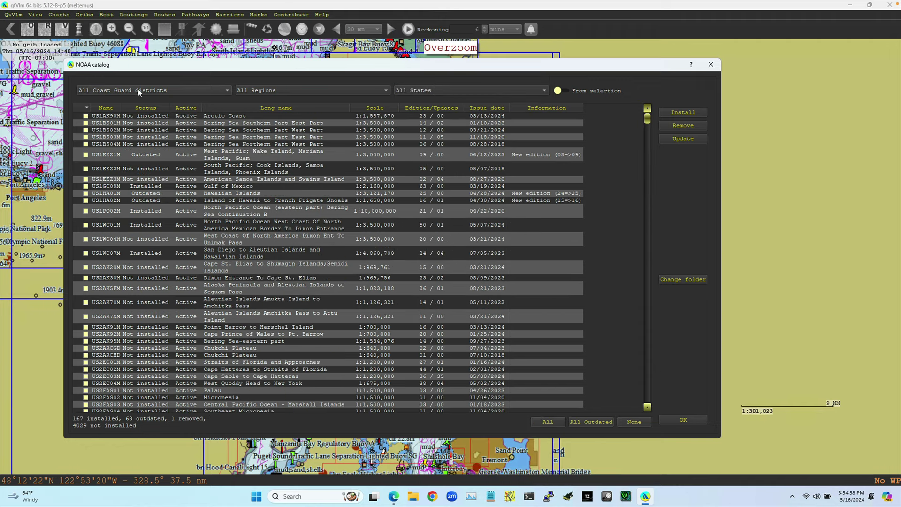
left_click(138, 90)
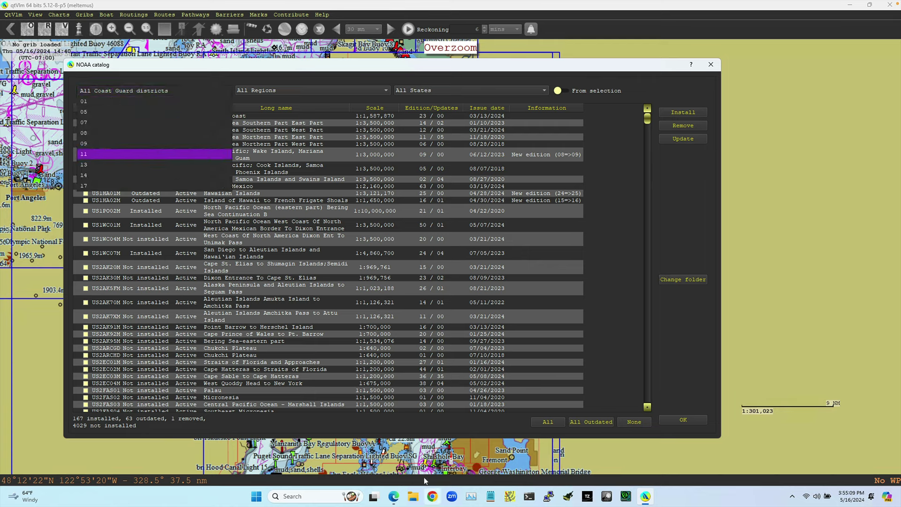
In Edge, open Starpath's 'Chart groups, file counts, and sizes' page.
left_click(393, 501)
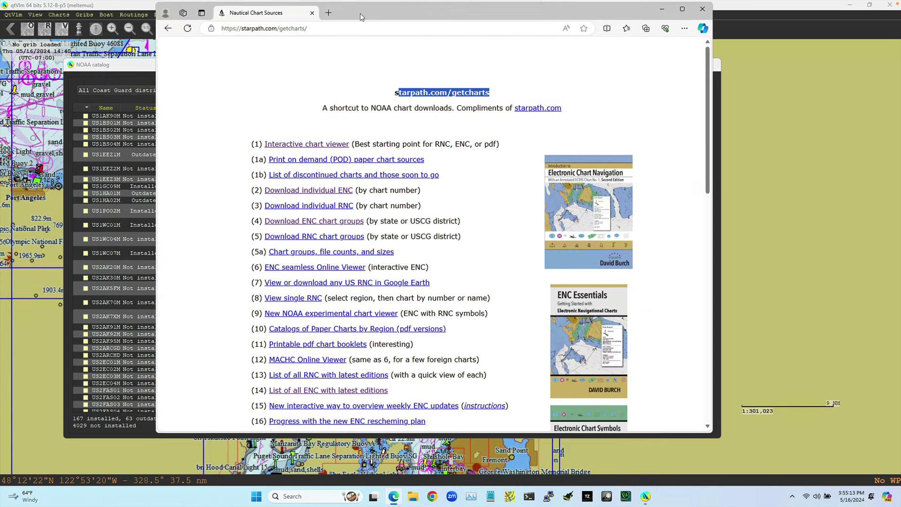
left_click_drag(361, 17, 347, 23)
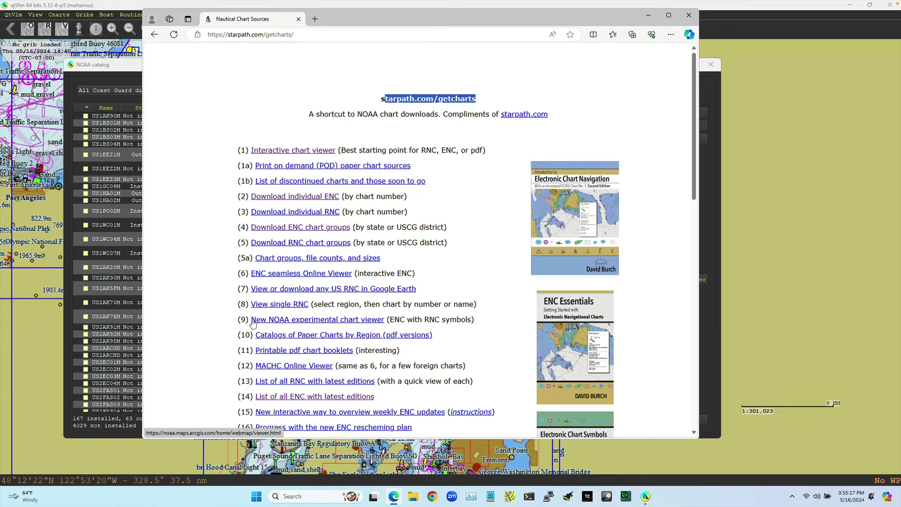
scroll(243, 341, "down", 3)
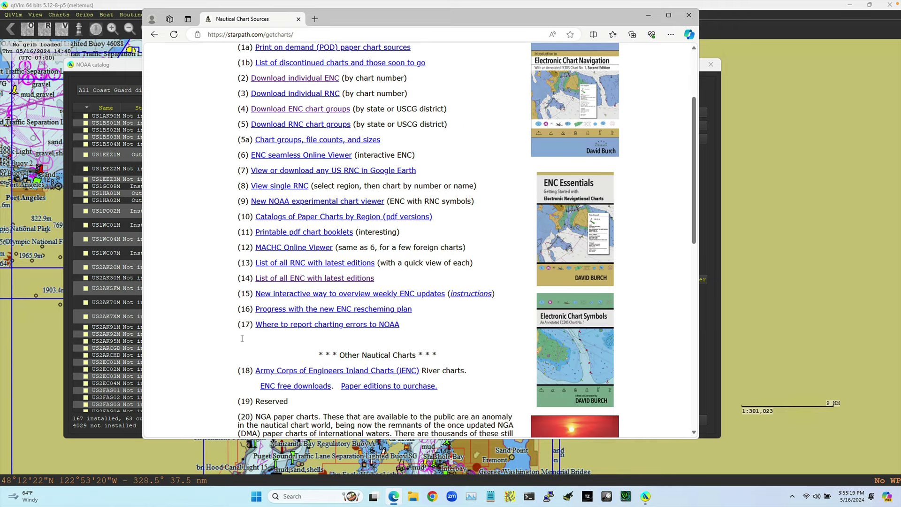
scroll(243, 341, "up", 3)
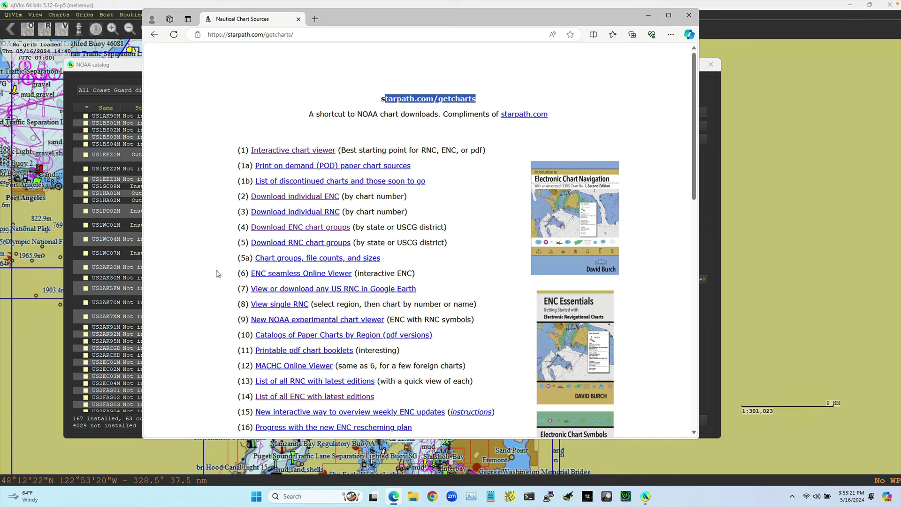
left_click(287, 259)
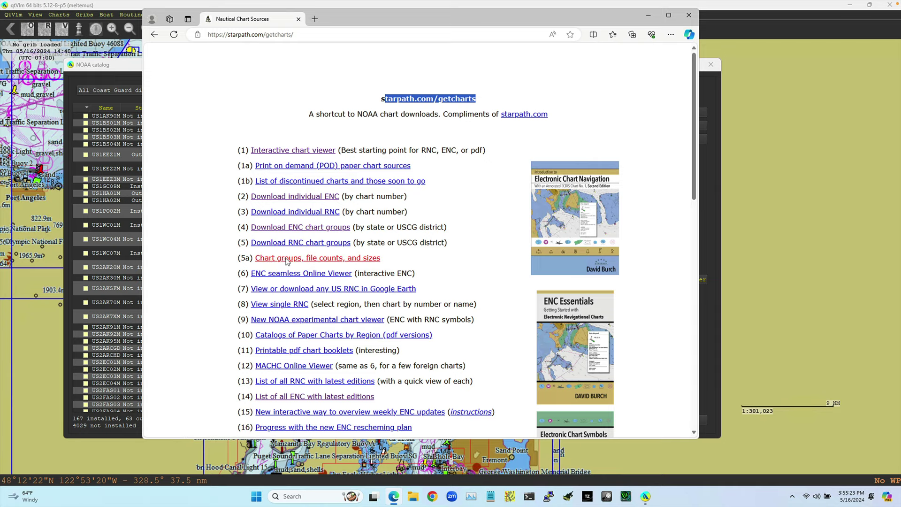
Open the NOAA Coast Guard districts map from the USCG Districts table.
scroll(355, 289, "down", 7)
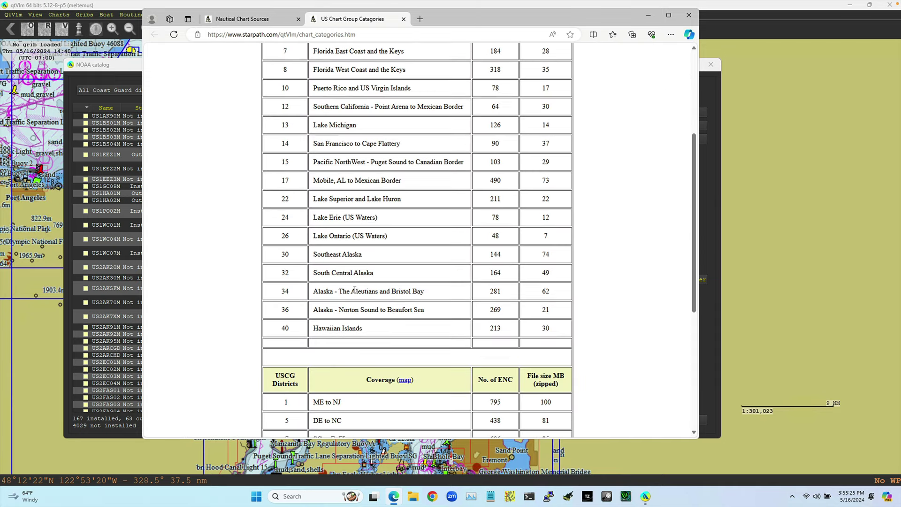
scroll(355, 290, "down", 2)
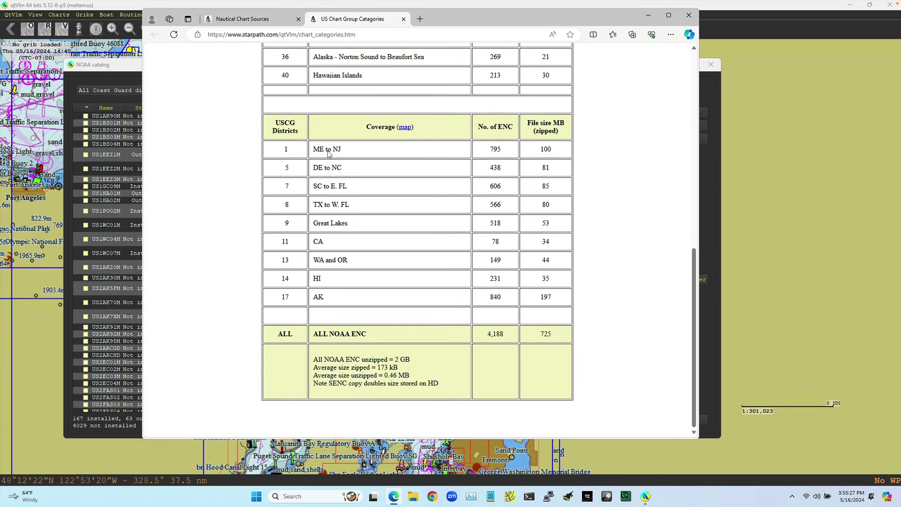
left_click(405, 128)
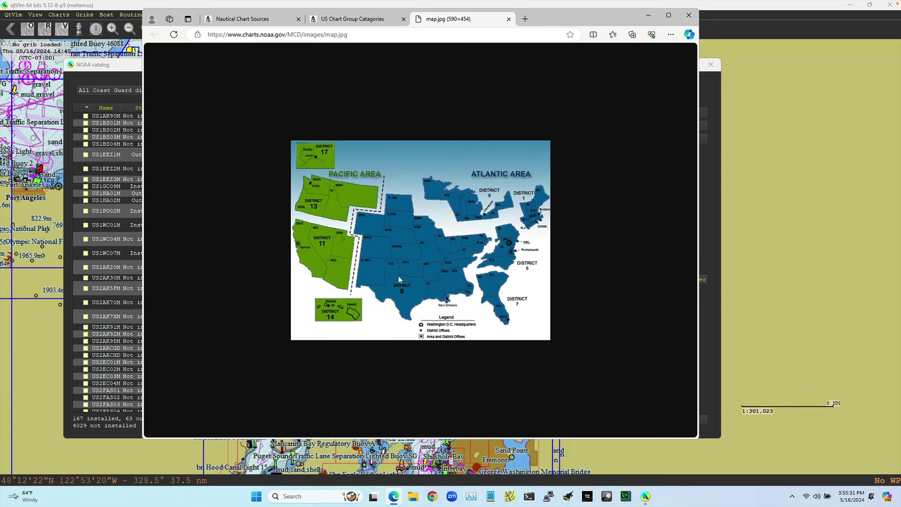
Check the 149 ENC count for WA and OR, then close the categories tab.
left_click(362, 19)
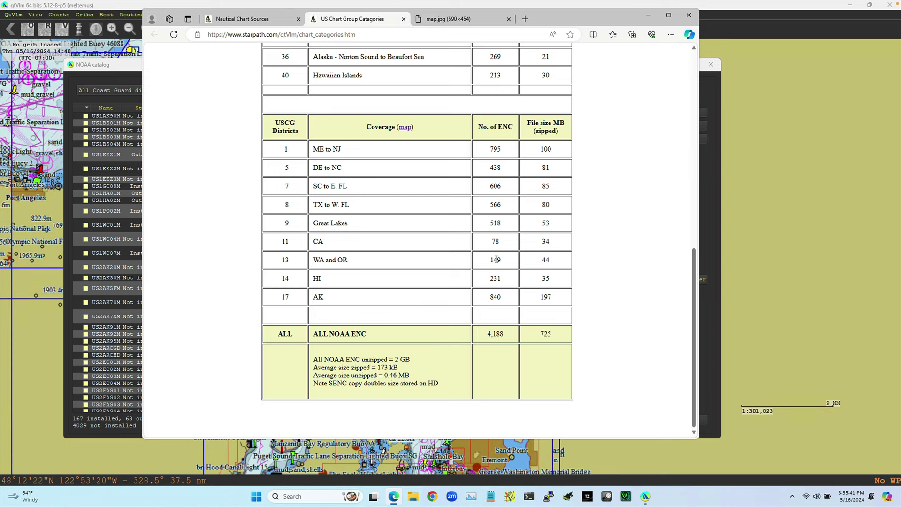
left_click_drag(488, 261, 511, 265)
scroll(359, 182, "up", 8)
scroll(359, 182, "up", 2)
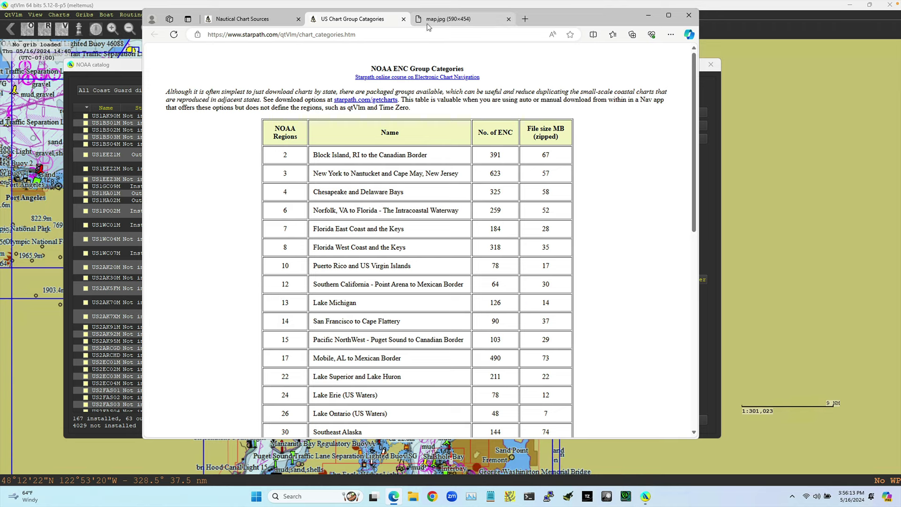
left_click(403, 19)
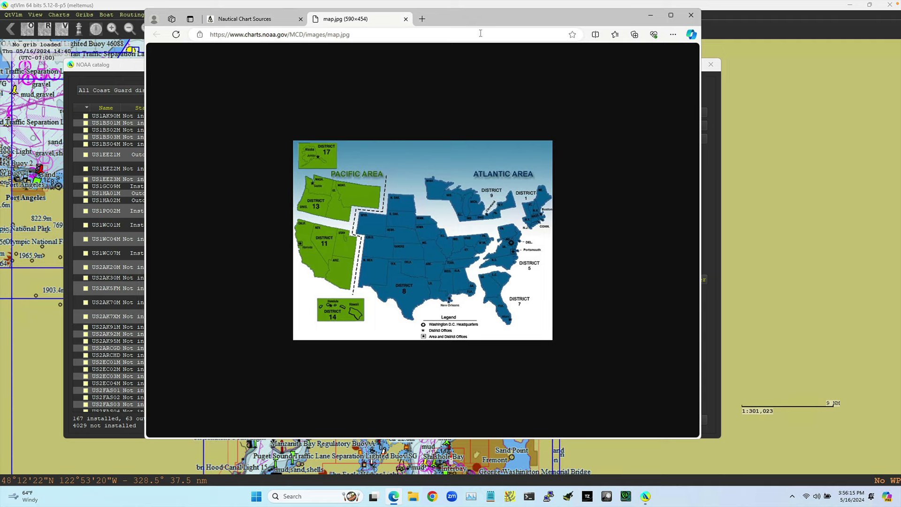
Close the Coast Guard districts map tab and dock Edge on the screen's right half.
left_click(403, 19)
left_click_drag(428, 13, 899, 361)
left_click(343, 69)
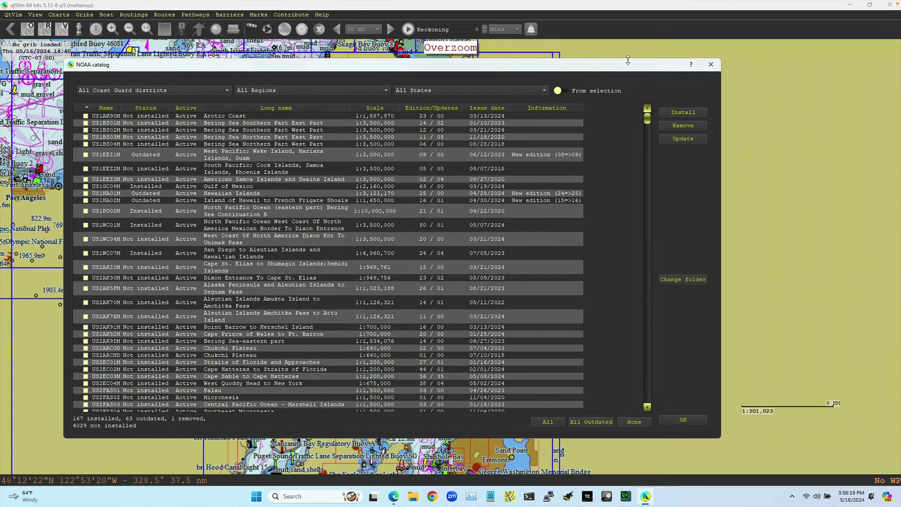
Show only the selection's 8 charts and request removal of US2WC03M Cape Blanco to Cape Flattery.
left_click(574, 90)
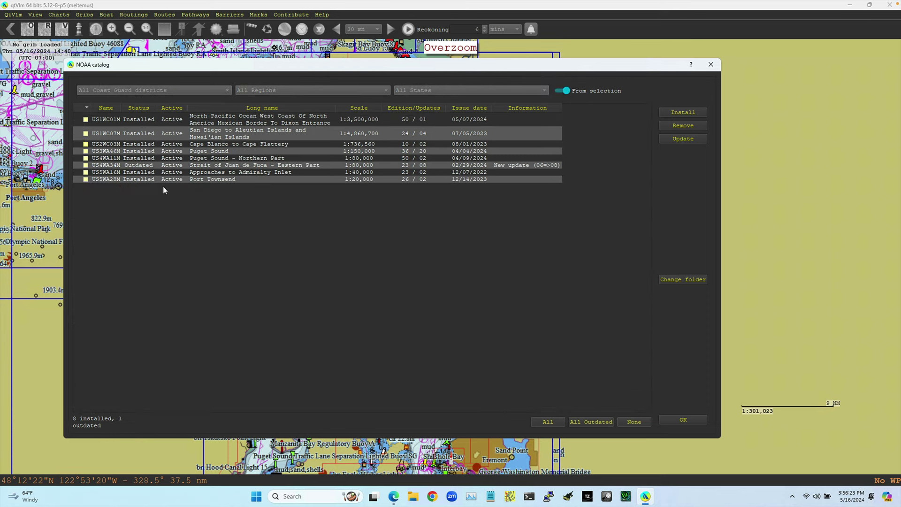
left_click(233, 146)
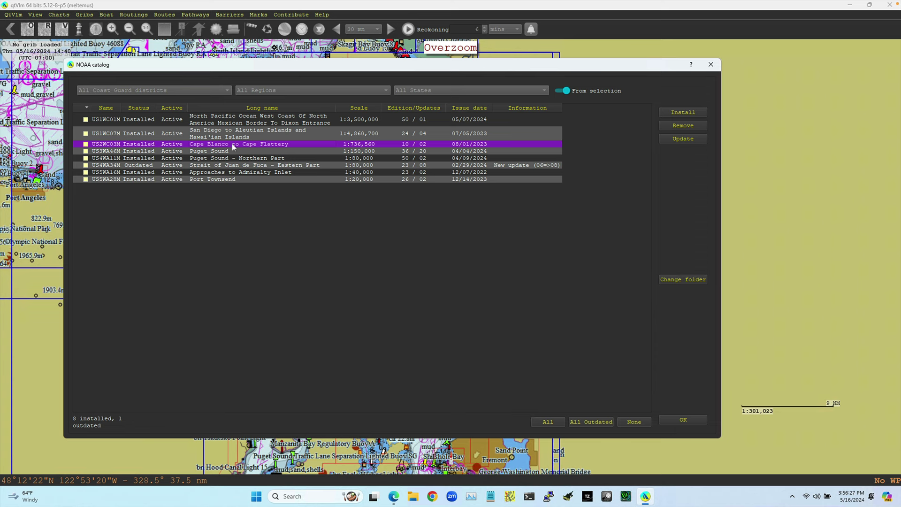
left_click(683, 124)
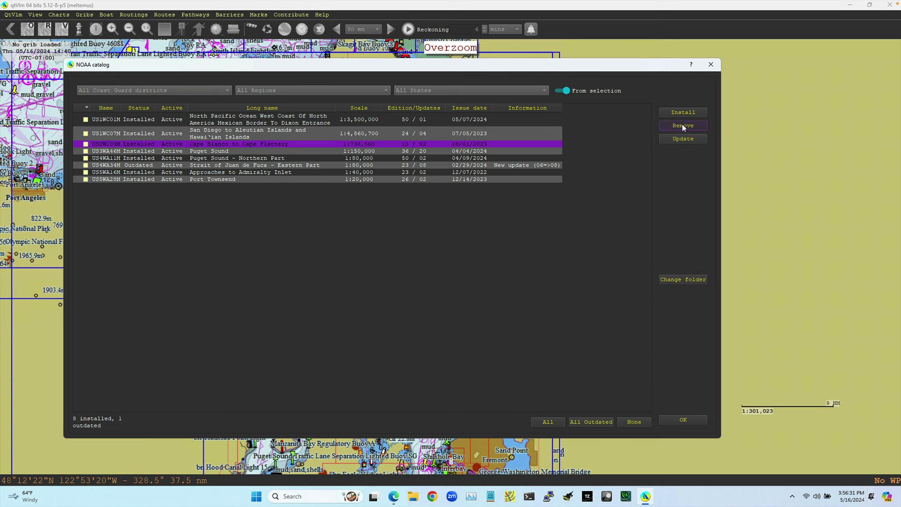
left_click(85, 144)
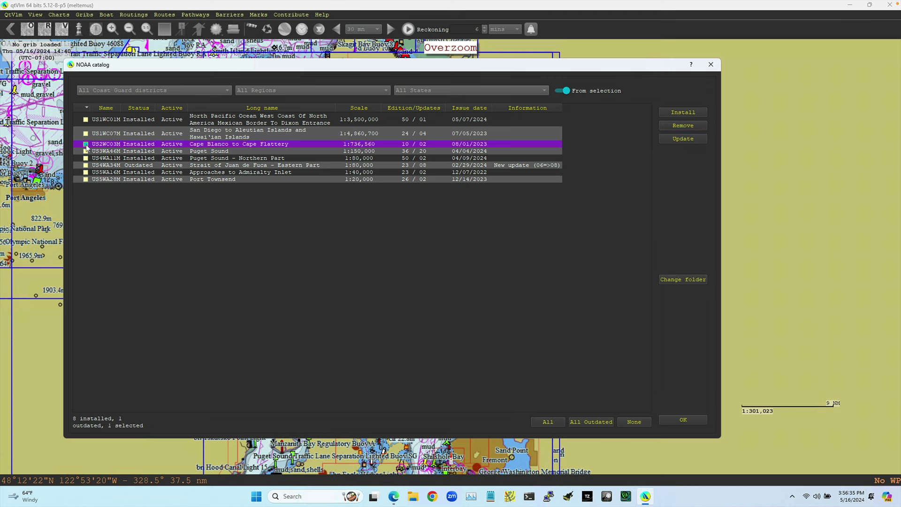
left_click(688, 125)
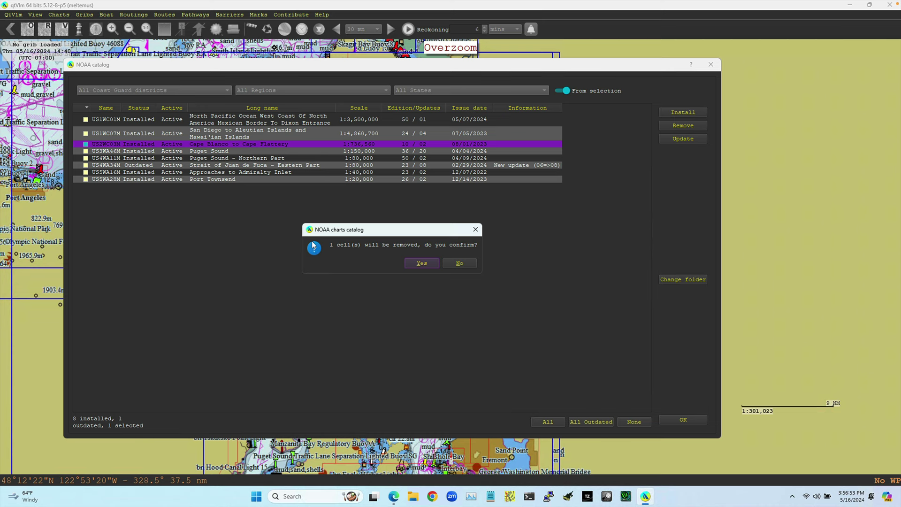
Confirm removing US2WC03M and verify it reads Not installed, leaving 7 charts installed.
left_click(422, 263)
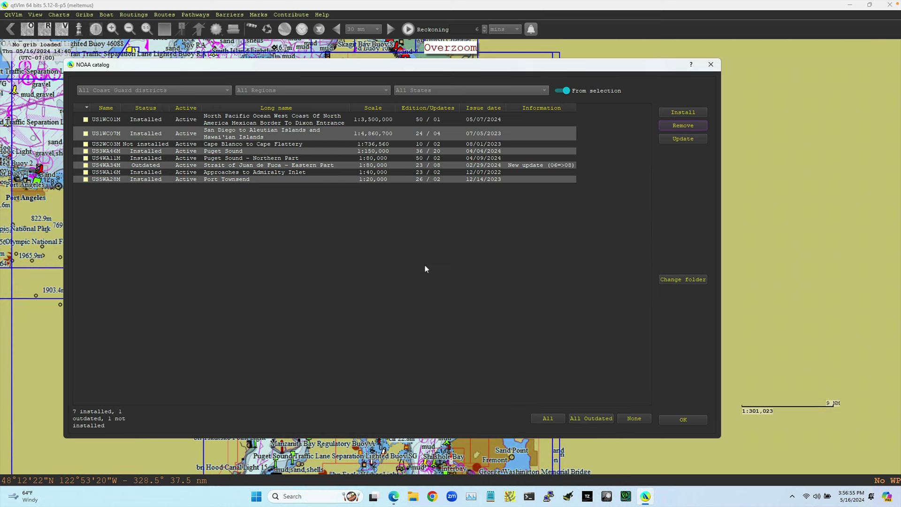
left_click(150, 145)
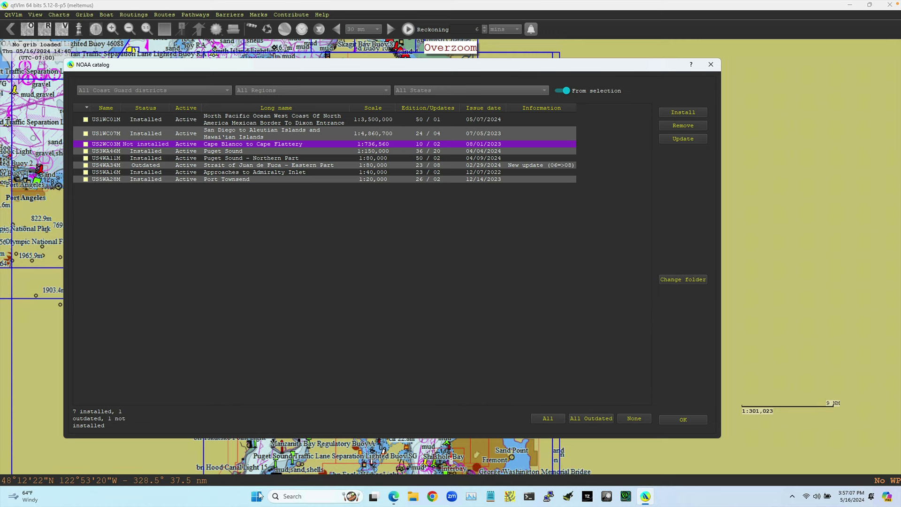
left_click(393, 497)
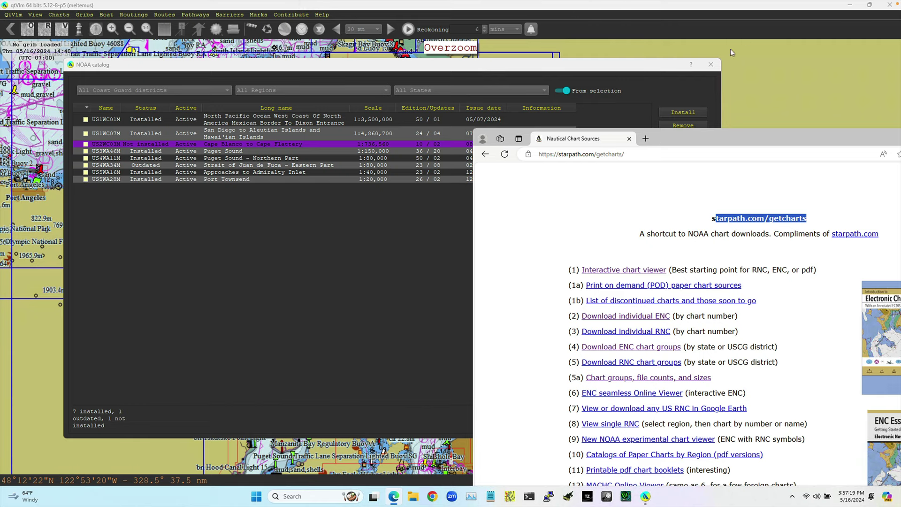
mouse_move(541, 4)
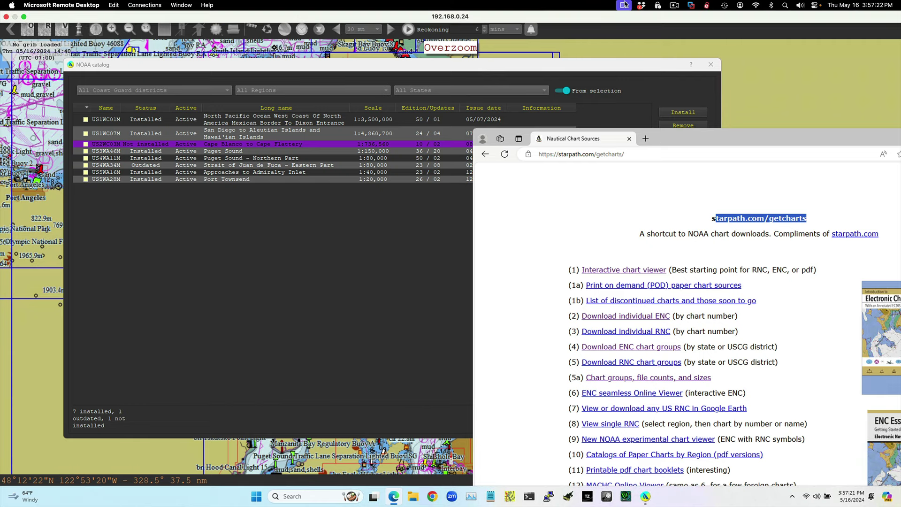